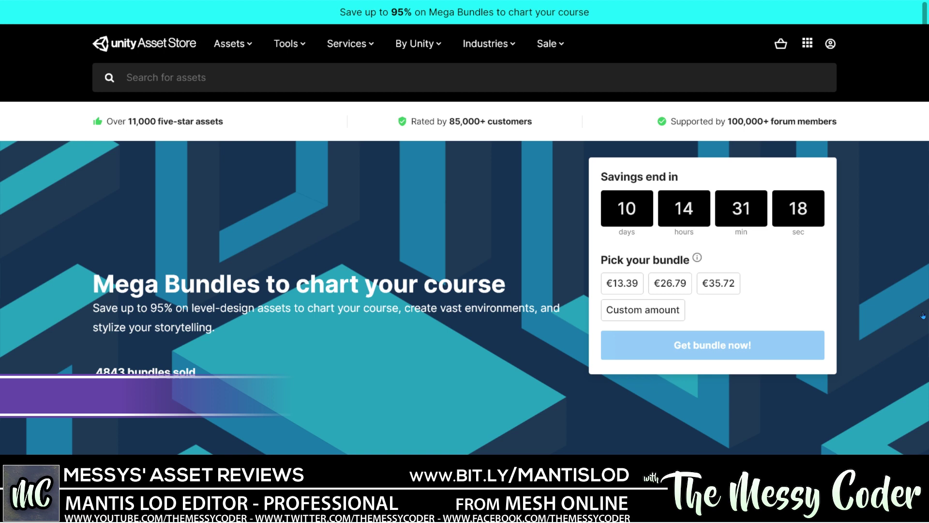
Scroll the Mega Bundle page past the €13.39, €26.79 and €35.72 tiers to Mantis LOD Editor Professional
{"action": "scroll", "coordinate": [914, 322], "scroll_direction": "down", "scroll_amount": 10}
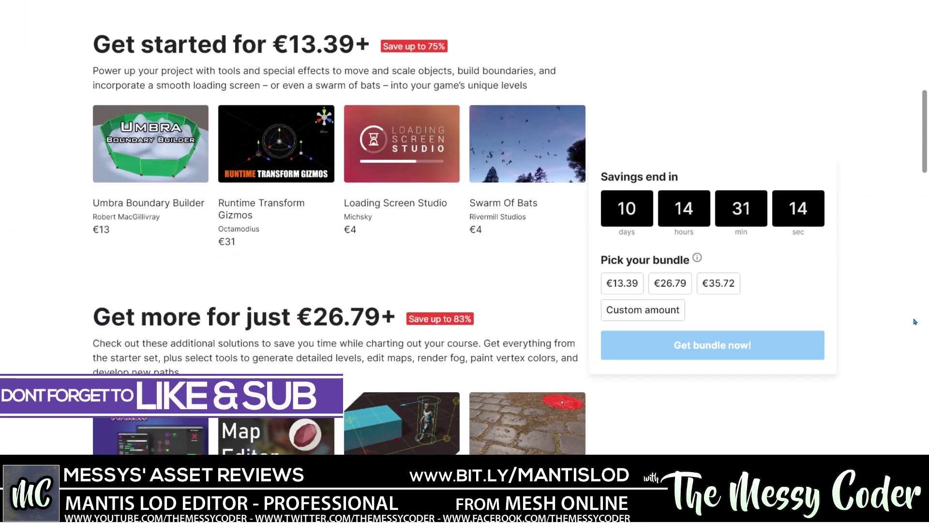
{"action": "scroll", "coordinate": [915, 322], "scroll_direction": "down", "scroll_amount": 1}
{"action": "scroll", "coordinate": [914, 322], "scroll_direction": "down", "scroll_amount": 5}
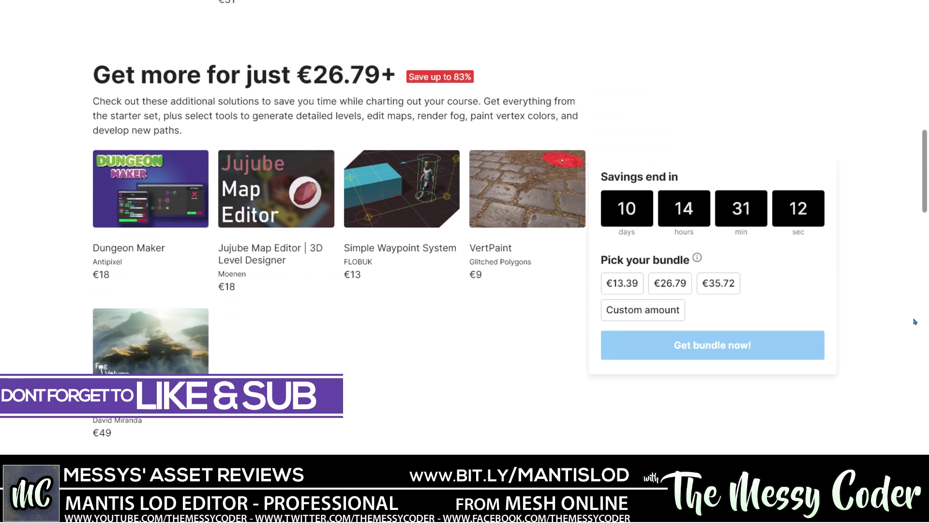
{"action": "scroll", "coordinate": [915, 321], "scroll_direction": "down", "scroll_amount": 1}
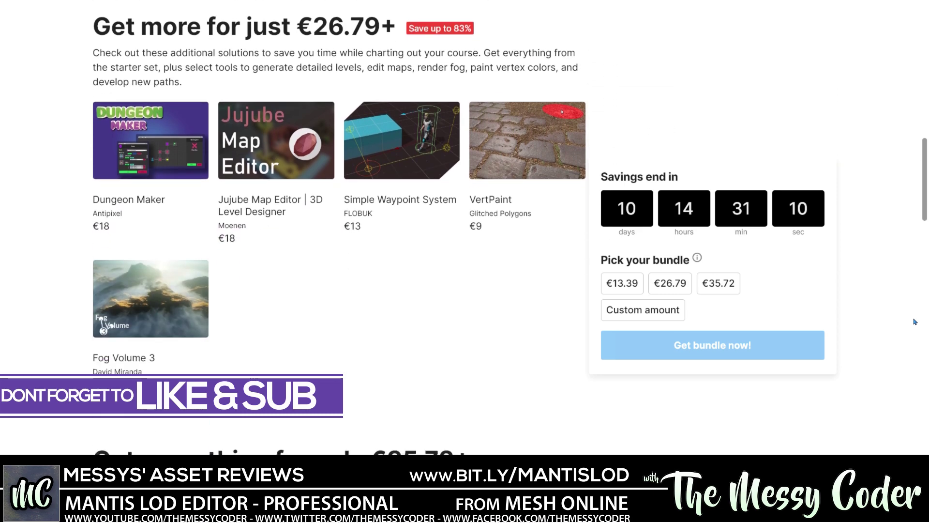
{"action": "scroll", "coordinate": [914, 322], "scroll_direction": "down", "scroll_amount": 4}
{"action": "scroll", "coordinate": [915, 322], "scroll_direction": "down", "scroll_amount": 3}
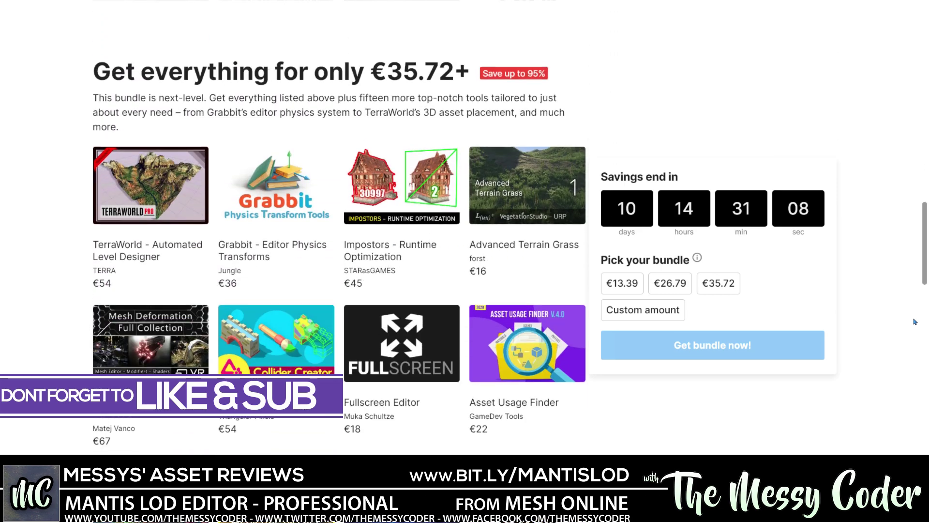
{"action": "scroll", "coordinate": [915, 322], "scroll_direction": "down", "scroll_amount": 2}
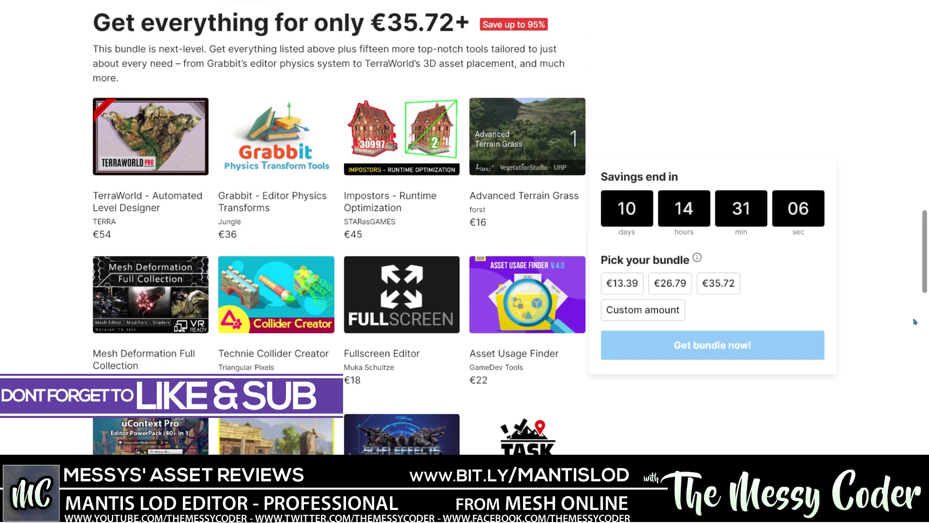
{"action": "scroll", "coordinate": [914, 321], "scroll_direction": "down", "scroll_amount": 4}
{"action": "scroll", "coordinate": [915, 322], "scroll_direction": "down", "scroll_amount": 2}
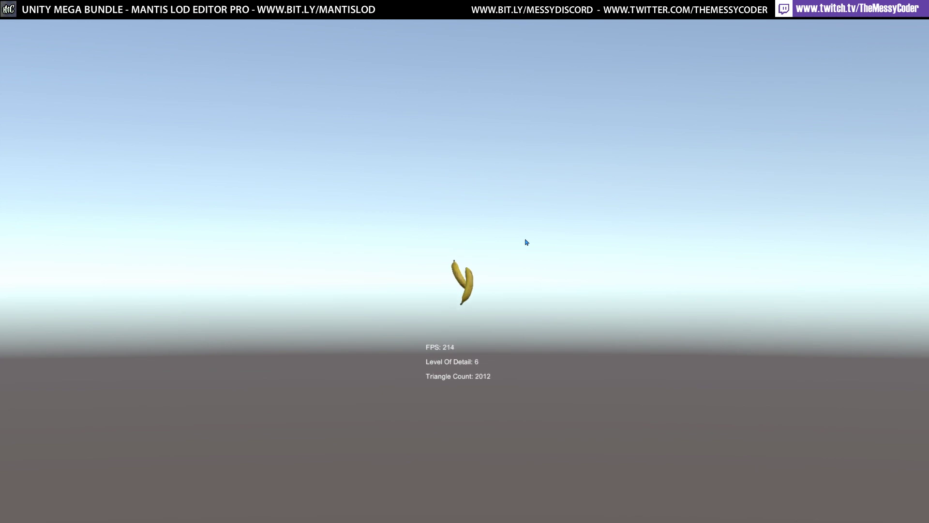
{"action": "key", "text": "ctrl+p"}
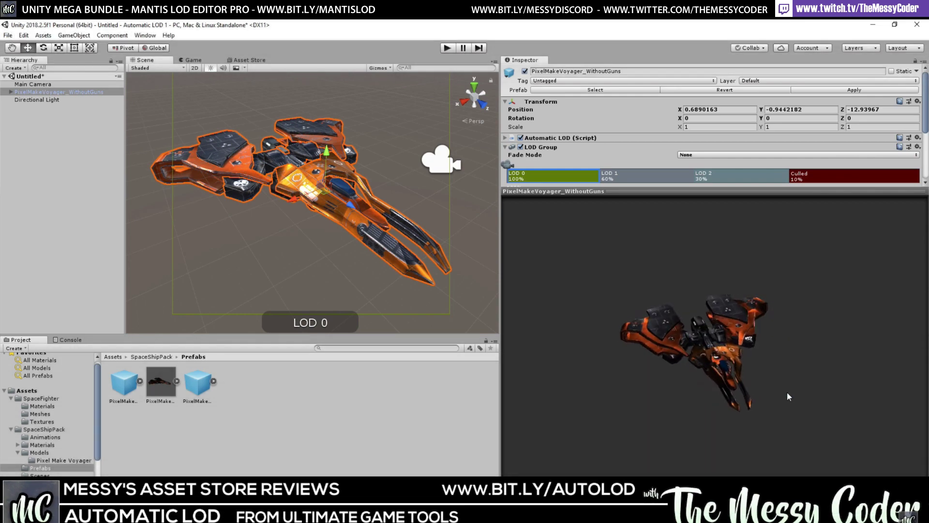
Rotate the spaceship preview and drag the LOD Group camera slider to test LOD switch distances
{"action": "left_click_drag", "start_coordinate": [786, 391], "coordinate": [718, 363]}
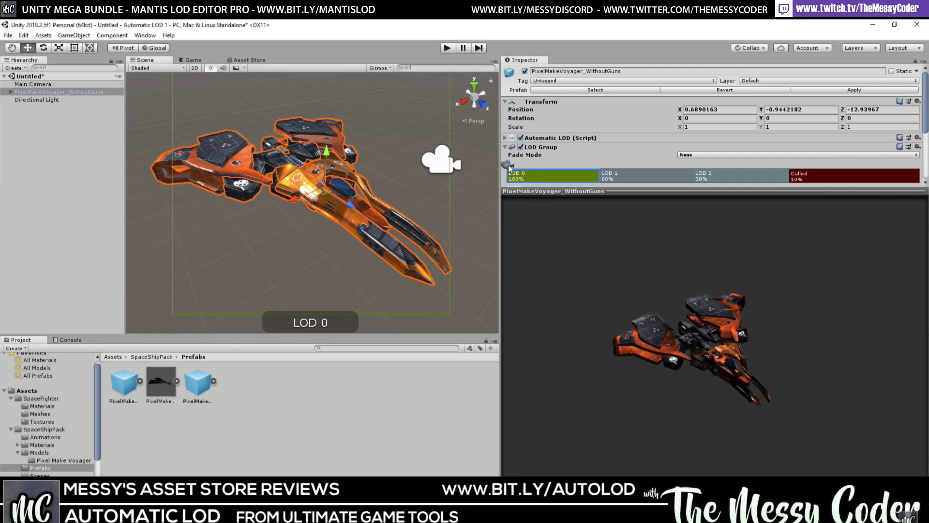
{"action": "left_click_drag", "start_coordinate": [507, 164], "coordinate": [547, 170]}
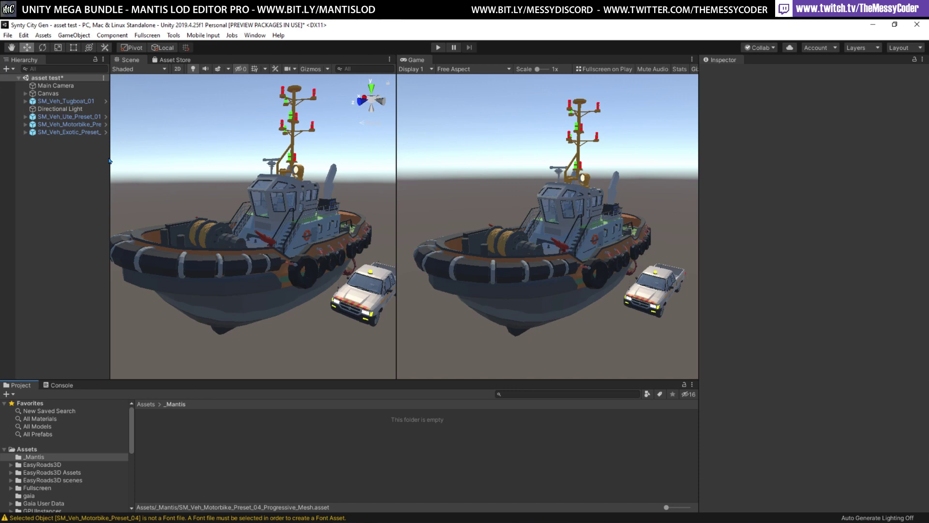
Add the Mantis LOD Editor Professional component to SM_Veh_Tugboat_01
{"action": "left_click", "coordinate": [63, 100]}
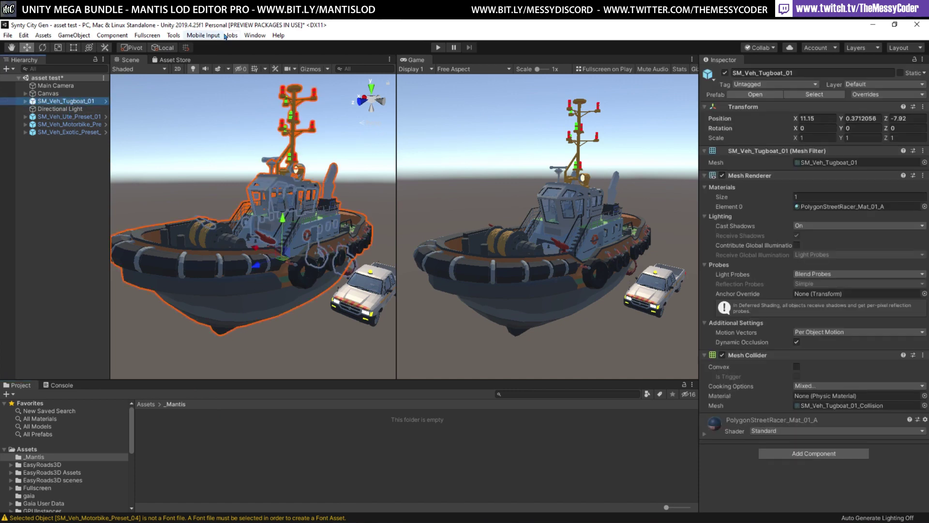
{"action": "left_click", "coordinate": [255, 35]}
{"action": "mouse_move", "coordinate": [312, 135]}
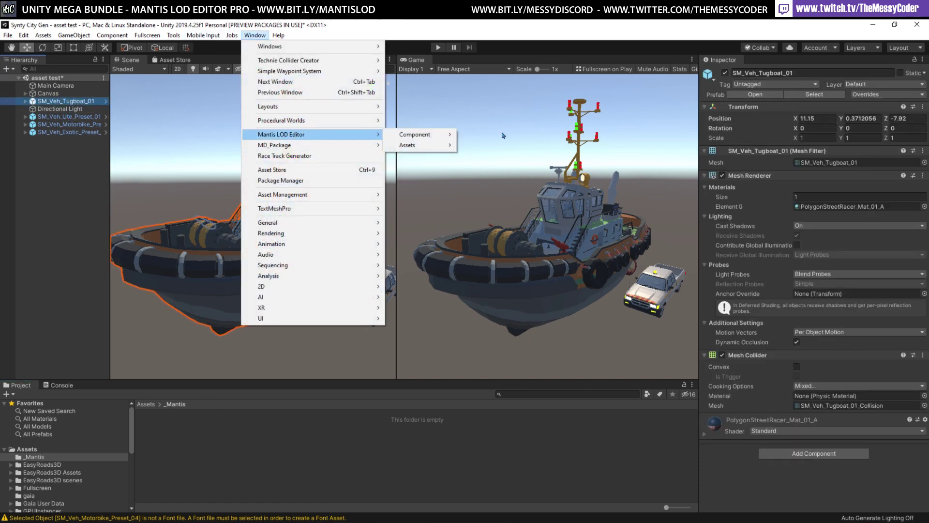
{"action": "mouse_move", "coordinate": [416, 135]}
{"action": "mouse_move", "coordinate": [479, 136]}
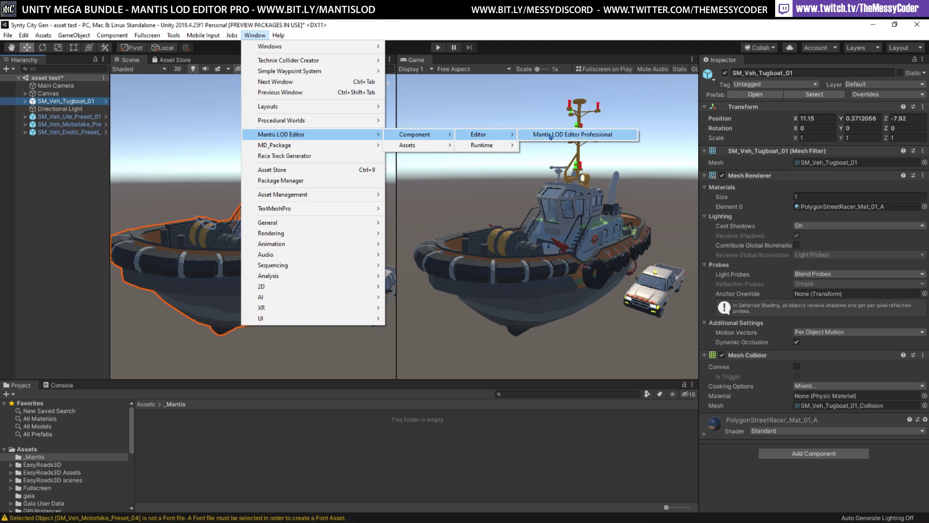
{"action": "left_click", "coordinate": [550, 137]}
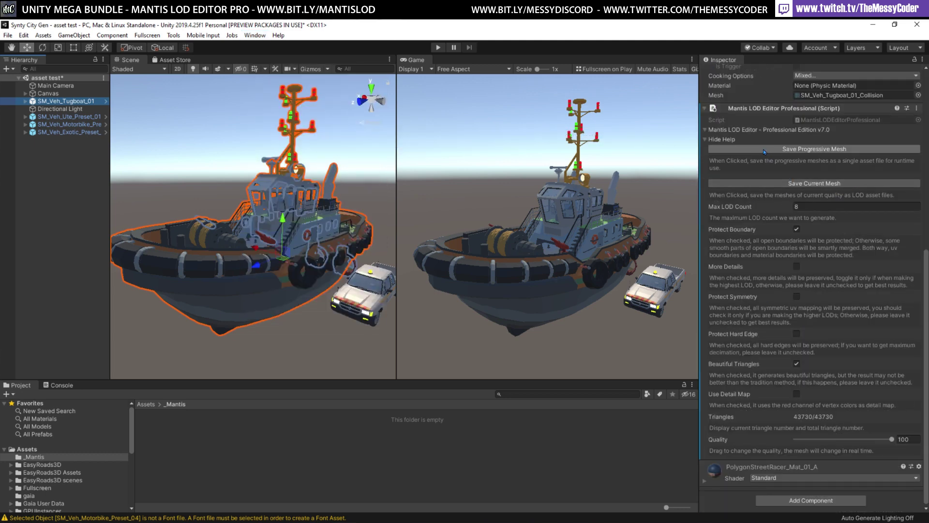
Save the tugboat's progressive mesh, keeping Max LOD Count at 8 and Use Detail Map off
{"action": "left_click", "coordinate": [826, 149]}
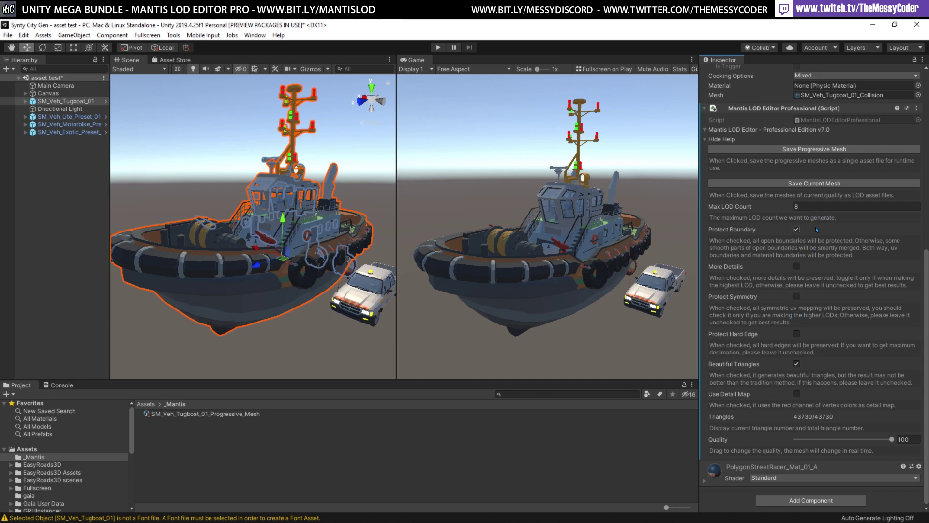
{"action": "left_click", "coordinate": [813, 207]}
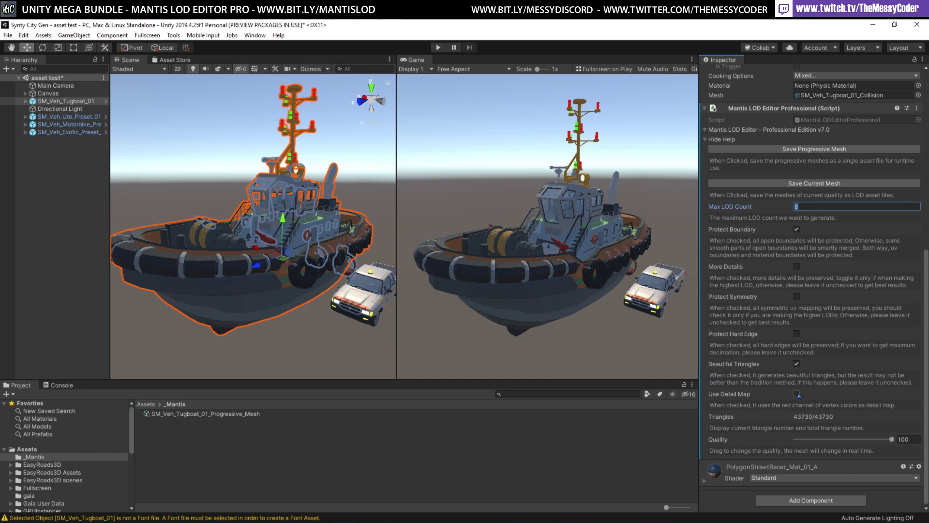
{"action": "left_click", "coordinate": [797, 393]}
{"action": "left_click", "coordinate": [795, 395]}
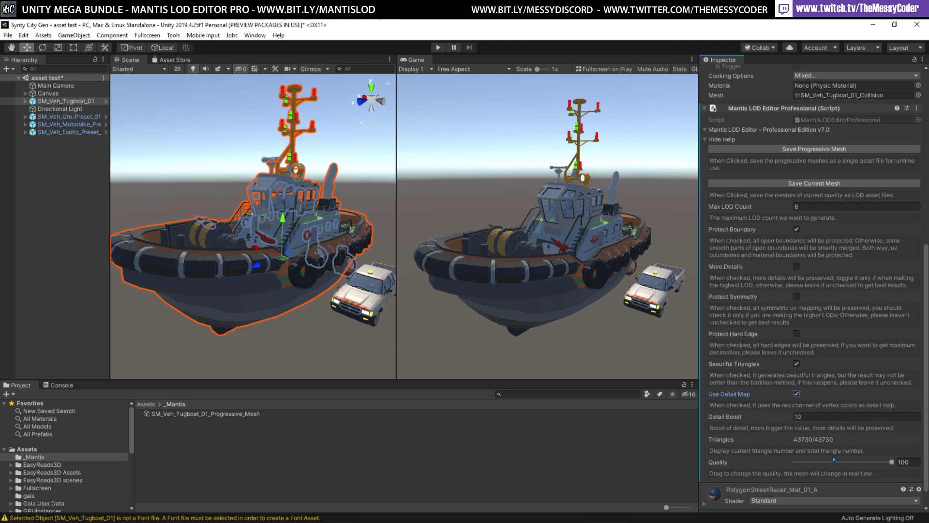
{"action": "left_click", "coordinate": [797, 394]}
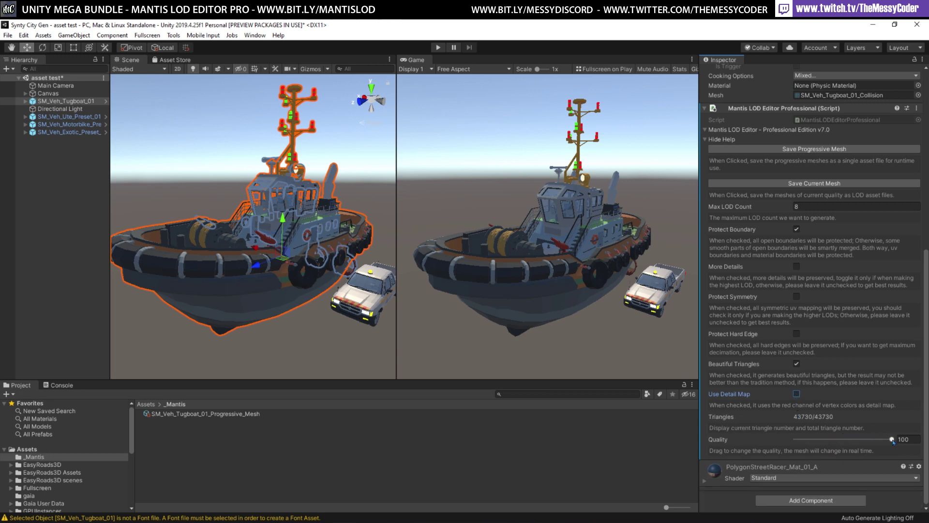
{"action": "left_click_drag", "start_coordinate": [893, 441], "coordinate": [781, 442]}
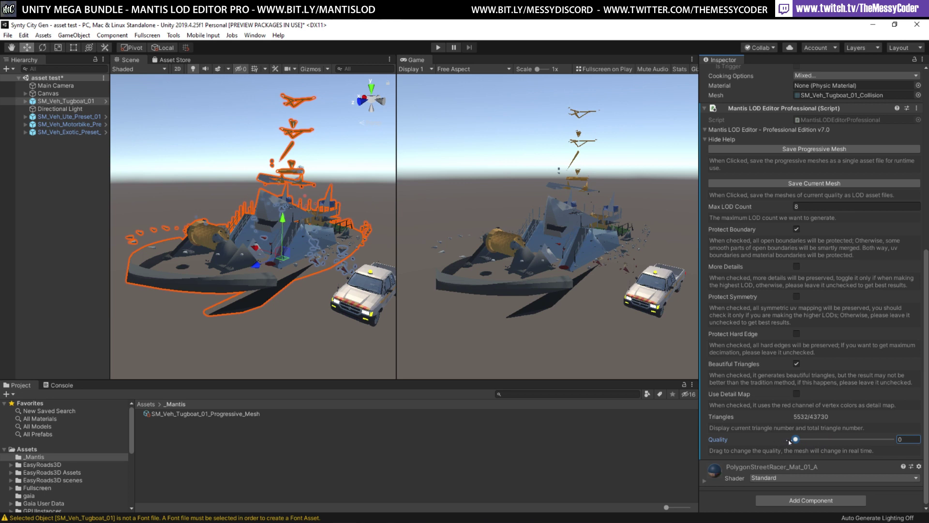
{"action": "left_click_drag", "start_coordinate": [796, 442], "coordinate": [816, 440]}
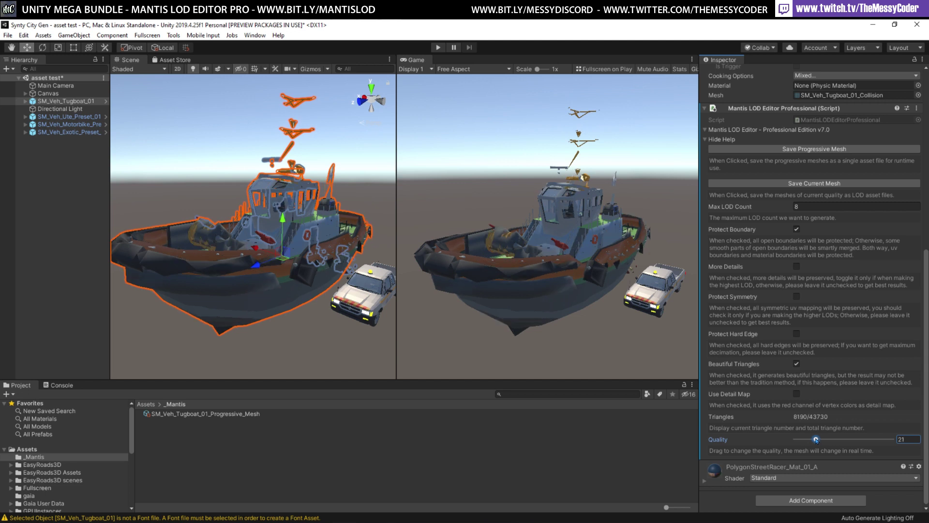
{"action": "left_click_drag", "start_coordinate": [815, 440], "coordinate": [907, 443]}
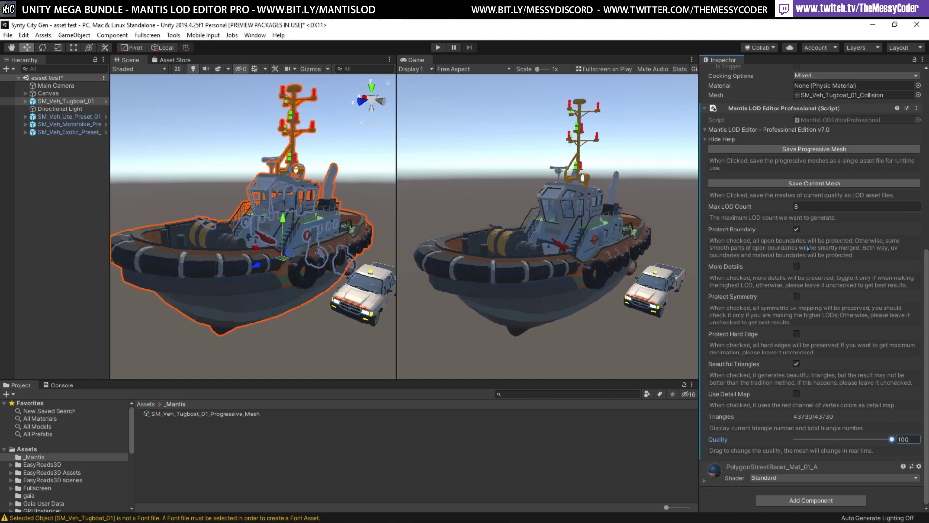
Replace the tugboat's Mantis LOD Editor with Progressive Mesh Runtime using SM_Veh_Tugboat_01_Progressive_Mesh
{"action": "left_click", "coordinate": [918, 108]}
{"action": "left_click", "coordinate": [869, 144]}
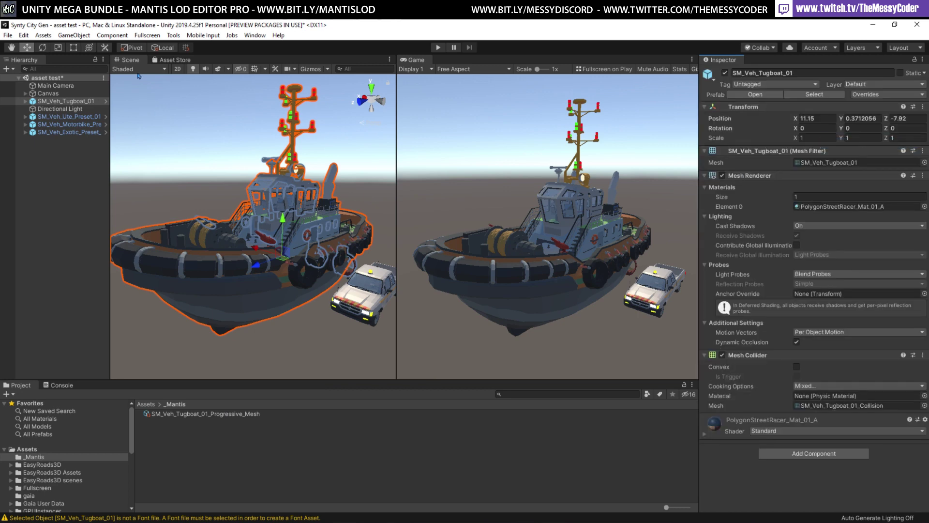
{"action": "left_click", "coordinate": [254, 36]}
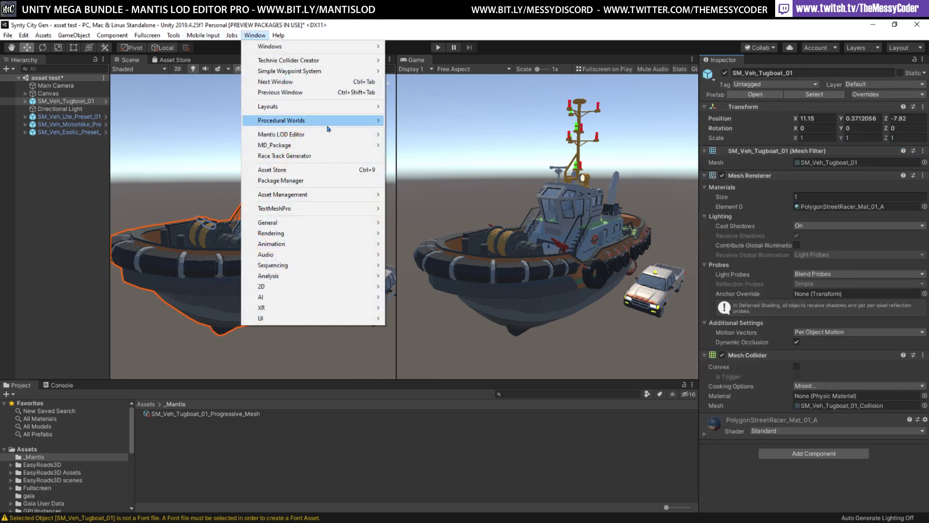
{"action": "mouse_move", "coordinate": [337, 138]}
{"action": "mouse_move", "coordinate": [447, 138]}
{"action": "mouse_move", "coordinate": [492, 145]}
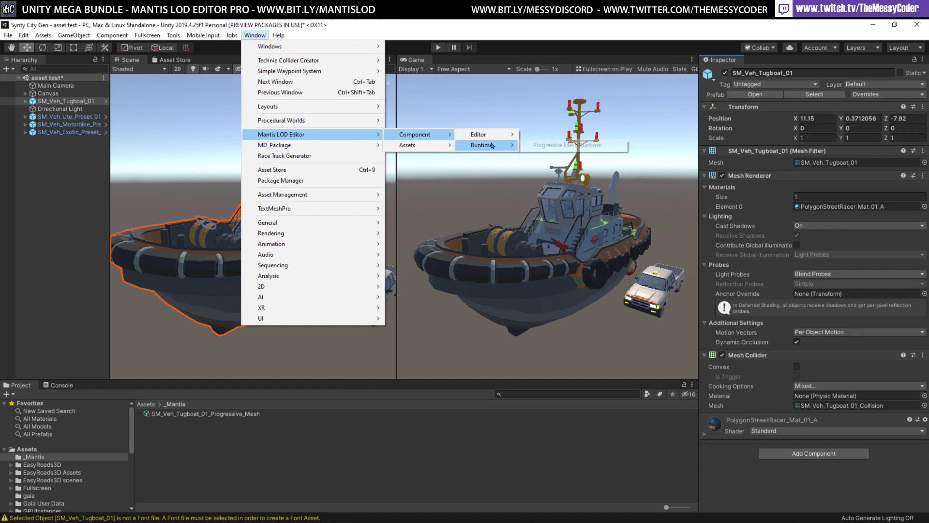
{"action": "left_click", "coordinate": [548, 146]}
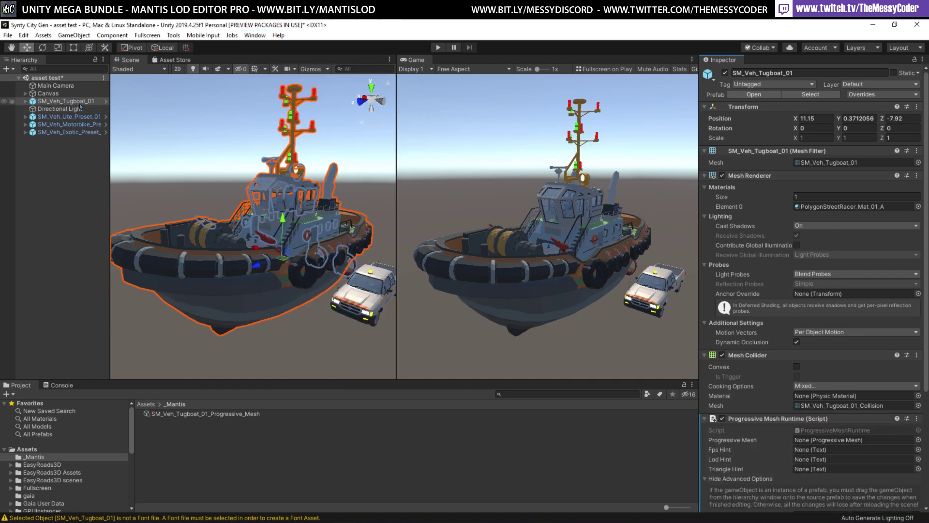
{"action": "left_click_drag", "start_coordinate": [239, 417], "coordinate": [832, 441]}
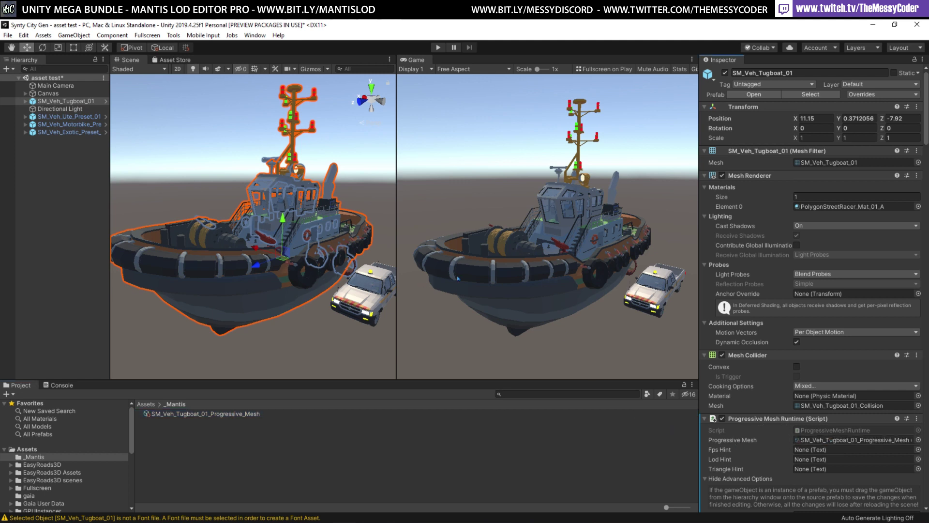
Delete the yellow exotic car from the scene
{"action": "right_click_drag", "start_coordinate": [262, 243], "coordinate": [310, 242]}
{"action": "left_click", "coordinate": [300, 256]}
{"action": "key", "text": "Delete"}
Box-select the motorbike and drag it over beside the pickup
{"action": "left_click", "coordinate": [322, 246]}
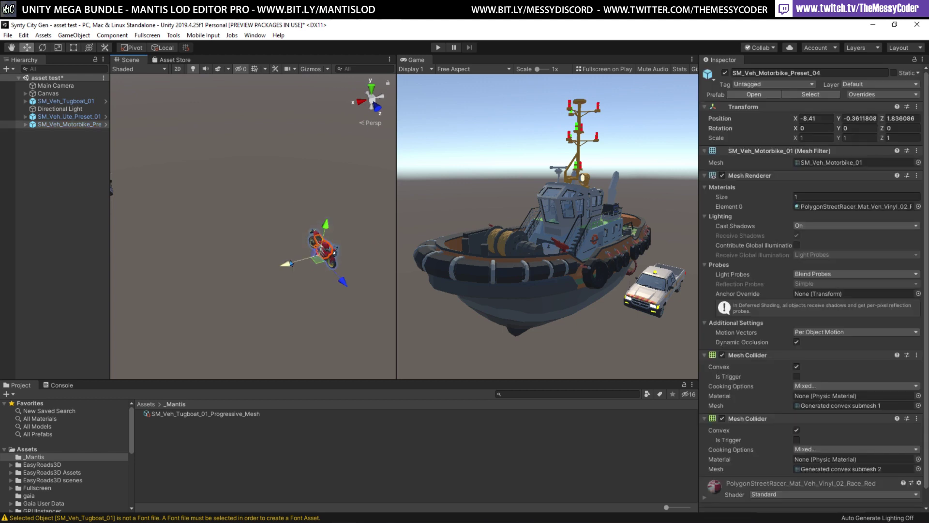
{"action": "left_click", "coordinate": [242, 266]}
{"action": "right_click_drag", "start_coordinate": [242, 266], "coordinate": [251, 244]}
{"action": "left_click_drag", "start_coordinate": [251, 244], "coordinate": [296, 276]}
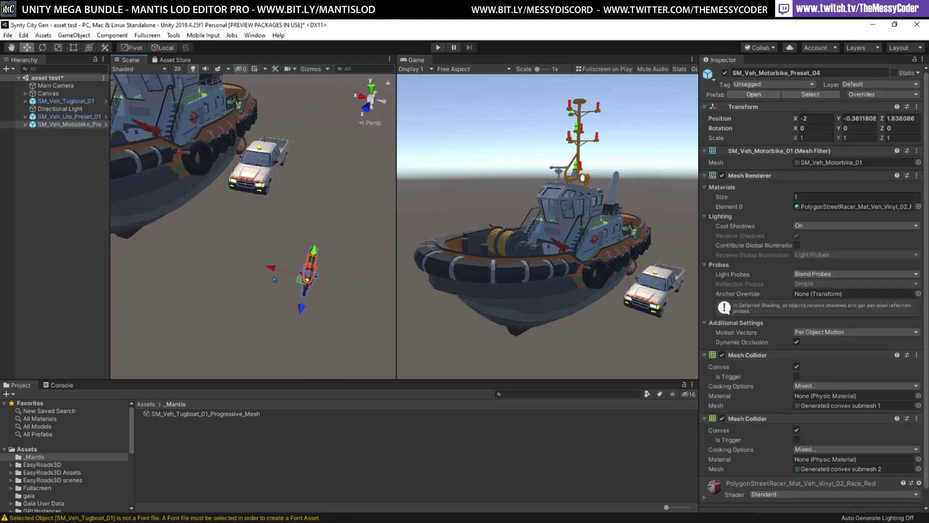
{"action": "left_click_drag", "start_coordinate": [301, 309], "coordinate": [261, 170]}
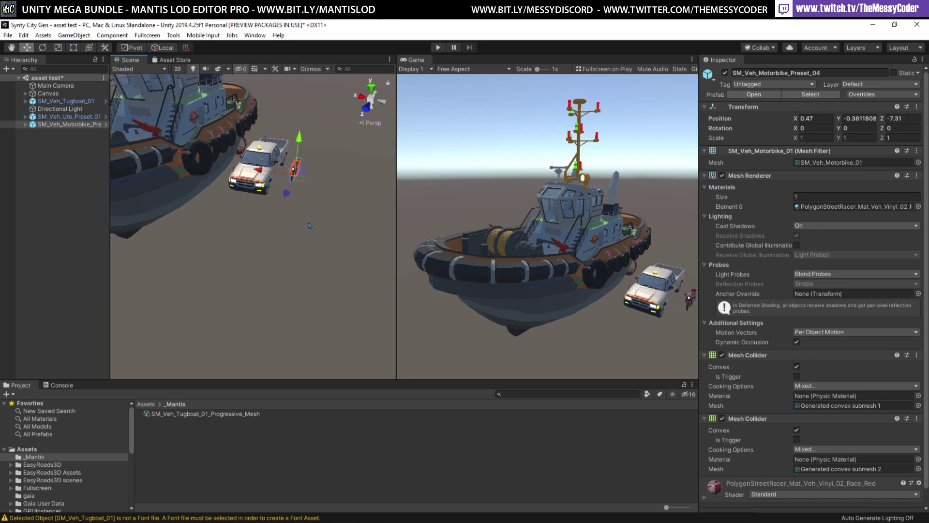
{"action": "middle_click_drag", "start_coordinate": [261, 171], "coordinate": [281, 233]}
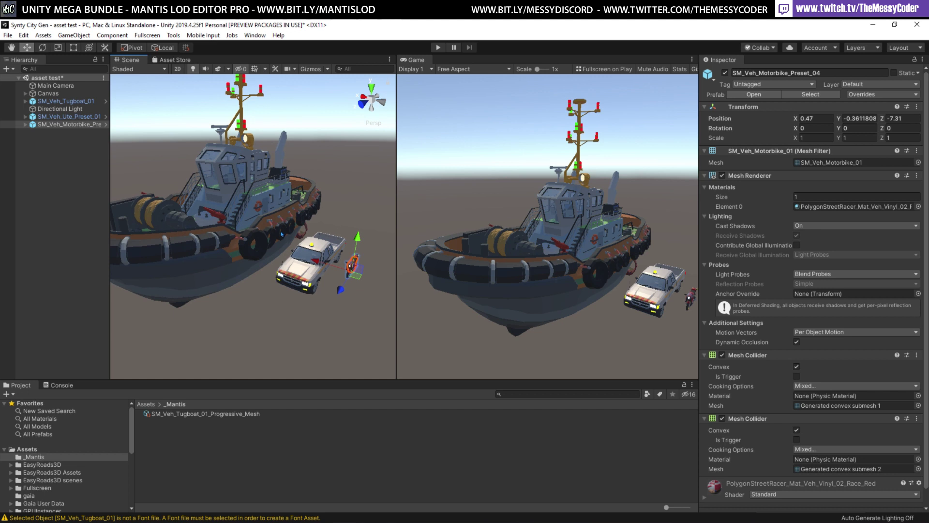
Orbit in close on the pickup and motorbike, then nudge the motorbike right beside the pickup
{"action": "left_click", "coordinate": [307, 259]}
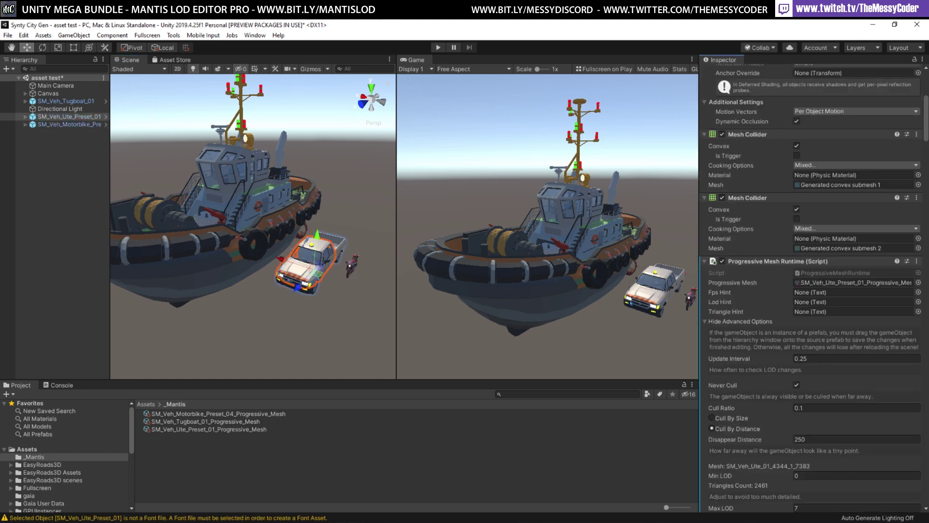
{"action": "left_click", "coordinate": [351, 270]}
{"action": "left_click_drag", "start_coordinate": [352, 270], "coordinate": [255, 241], "text": "alt"}
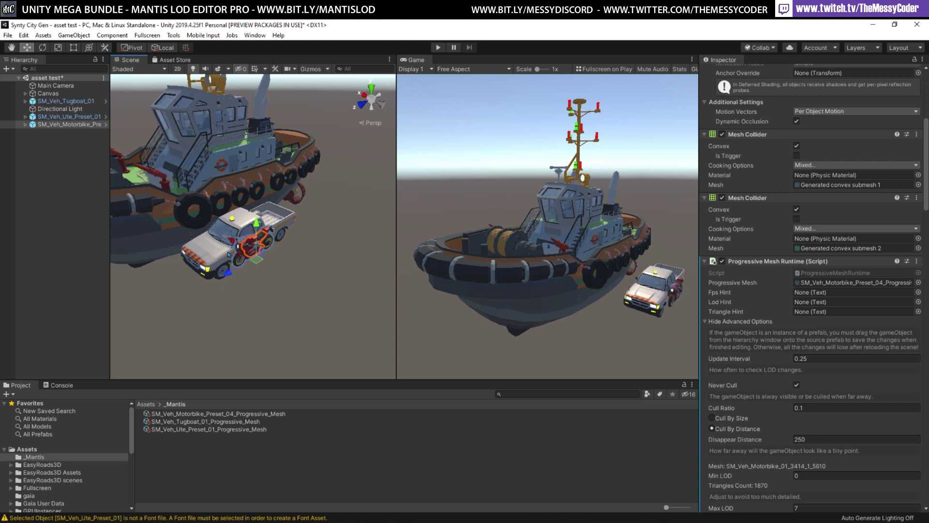
{"action": "left_click", "coordinate": [228, 255]}
{"action": "left_click", "coordinate": [255, 246]}
{"action": "left_click_drag", "start_coordinate": [239, 244], "coordinate": [411, 256]}
Untick Never Cull in the motorbike's Progressive Mesh Runtime
{"action": "scroll", "coordinate": [840, 370], "scroll_direction": "down", "scroll_amount": 10}
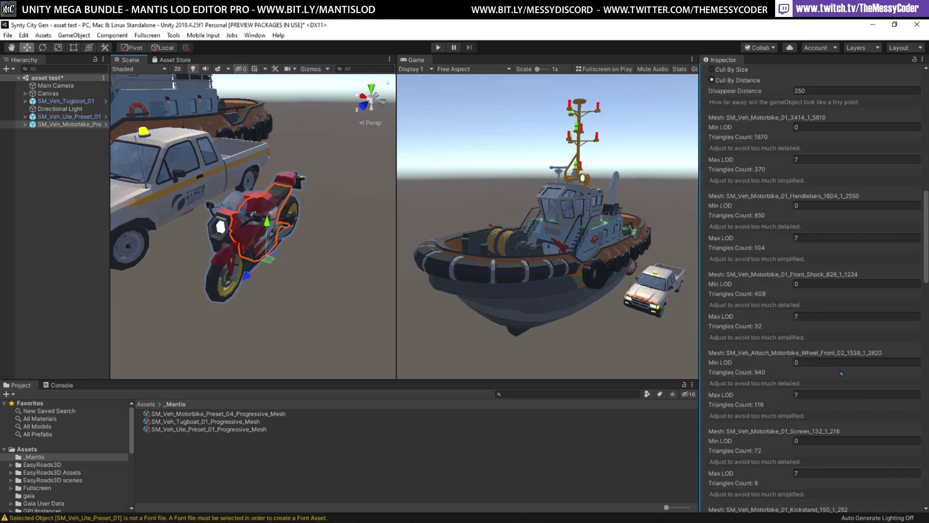
{"action": "scroll", "coordinate": [813, 295], "scroll_direction": "up", "scroll_amount": 5}
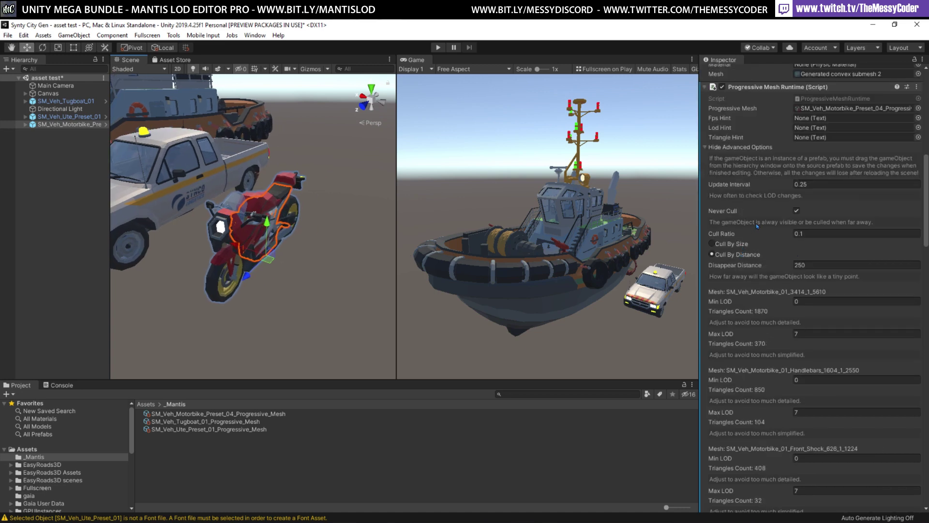
{"action": "left_click", "coordinate": [797, 209]}
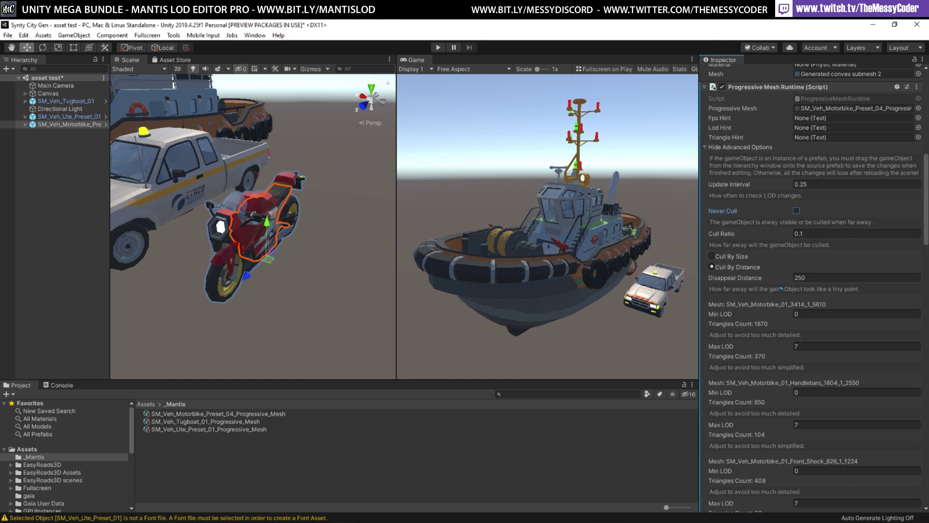
Review the per-mesh entries, each at Min LOD 0 and Max LOD 7
{"action": "scroll", "coordinate": [804, 289], "scroll_direction": "down", "scroll_amount": 3}
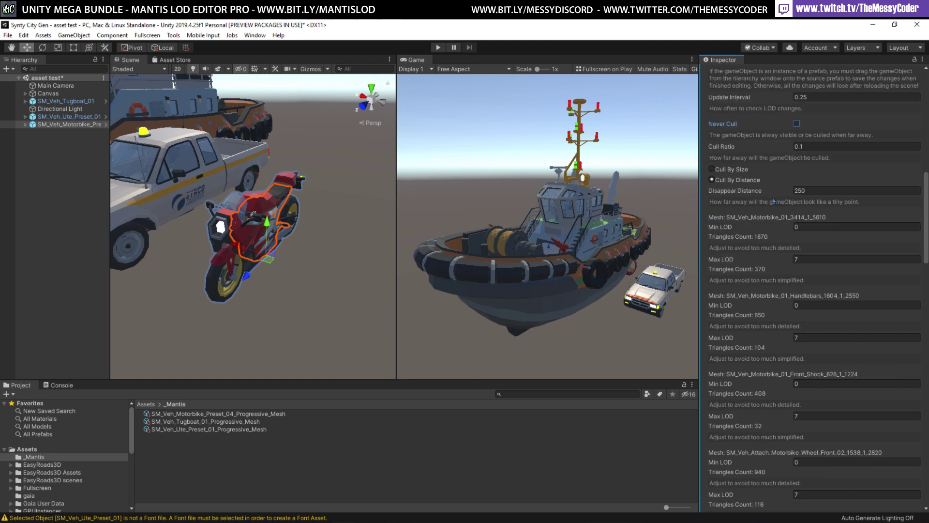
{"action": "scroll", "coordinate": [803, 267], "scroll_direction": "down", "scroll_amount": 3}
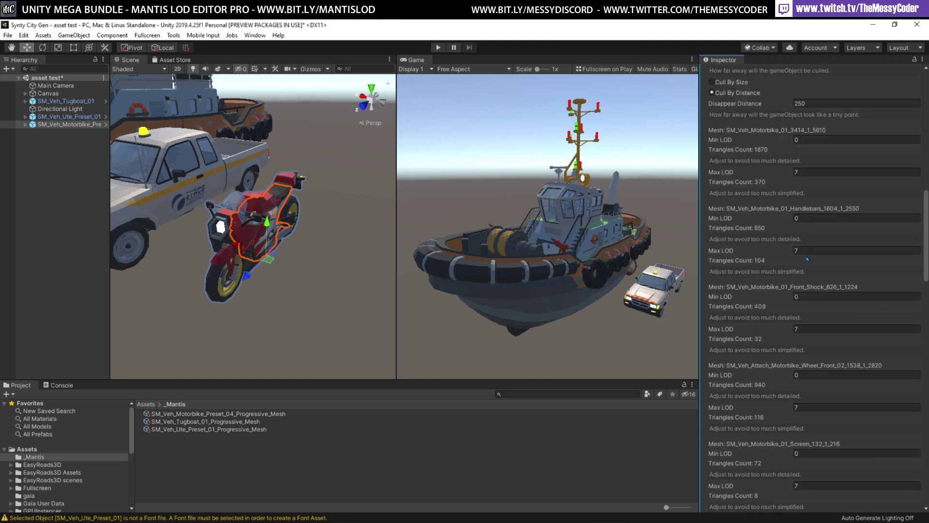
{"action": "scroll", "coordinate": [806, 230], "scroll_direction": "down", "scroll_amount": 10}
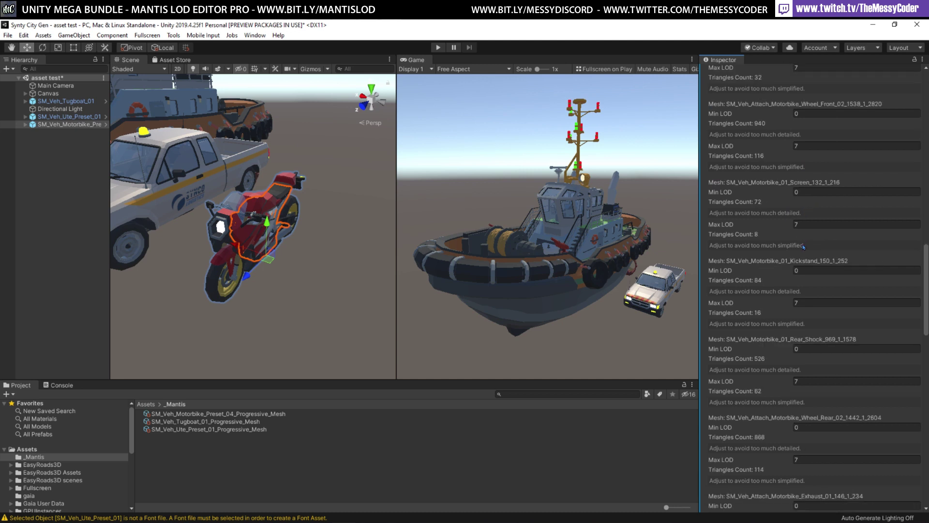
{"action": "scroll", "coordinate": [801, 297], "scroll_direction": "down", "scroll_amount": 10}
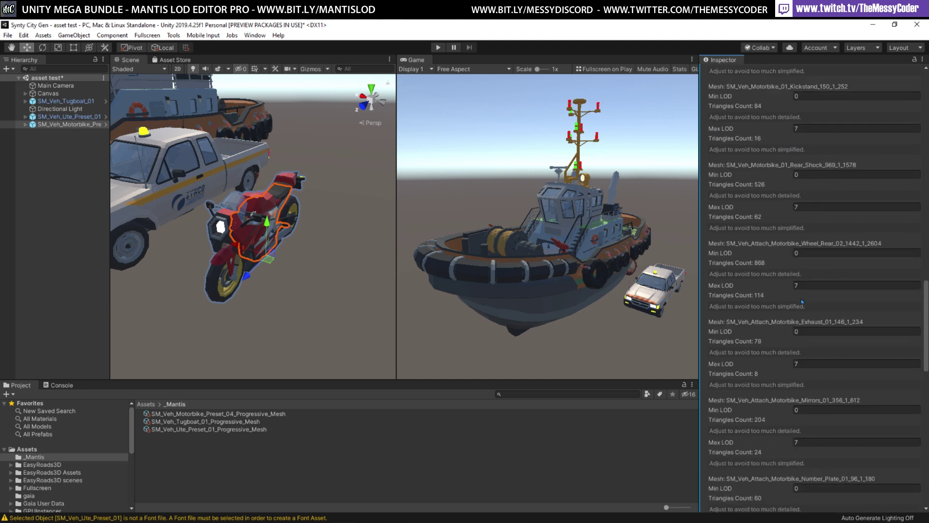
{"action": "scroll", "coordinate": [799, 319], "scroll_direction": "down", "scroll_amount": 2}
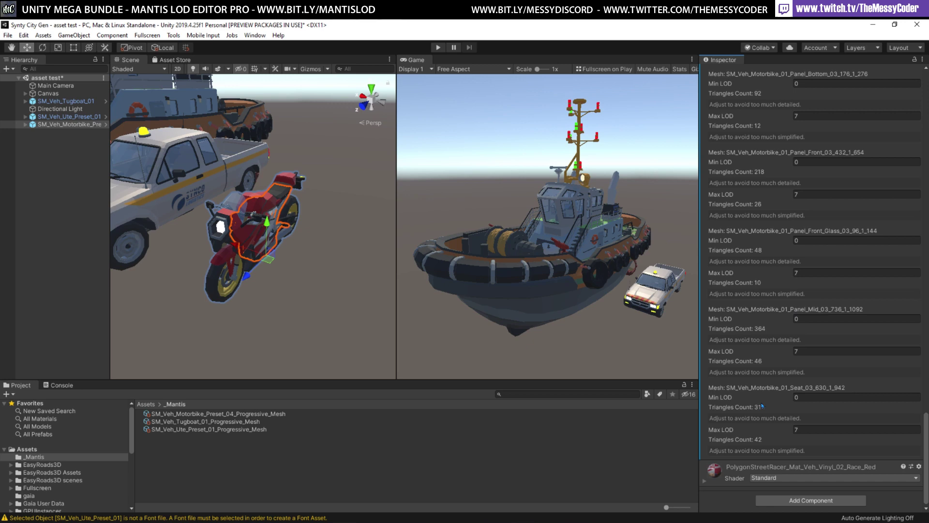
{"action": "scroll", "coordinate": [762, 405], "scroll_direction": "up", "scroll_amount": 20}
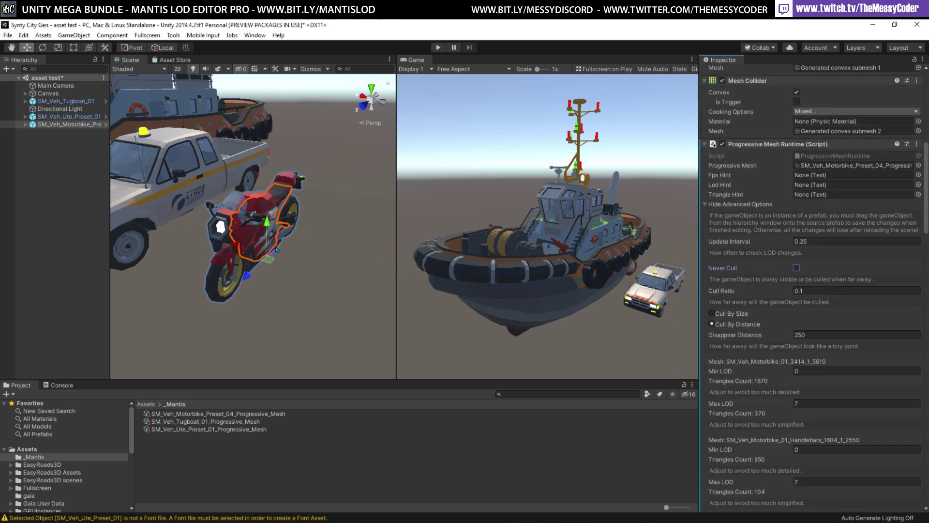
Expand the motorbike, select all its parts, and deactivate then reactivate them
{"action": "left_click", "coordinate": [25, 125]}
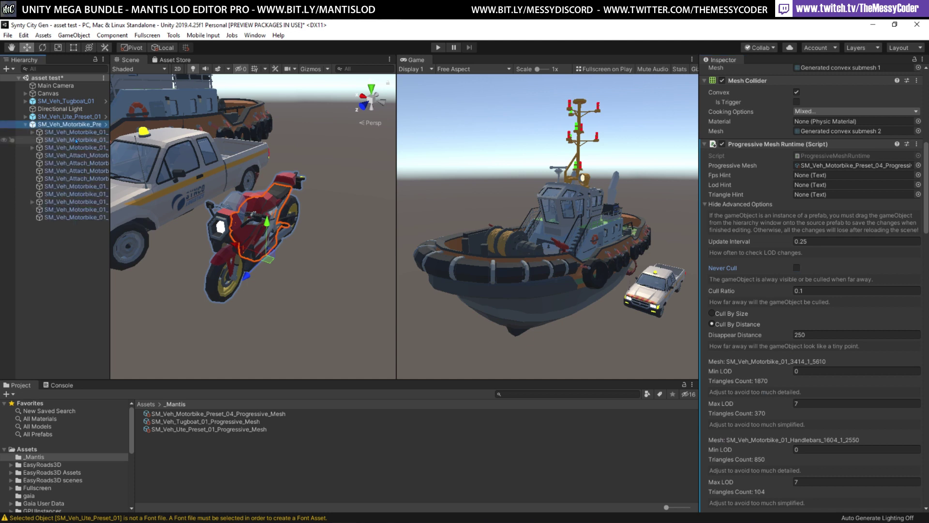
{"action": "left_click", "coordinate": [79, 217]}
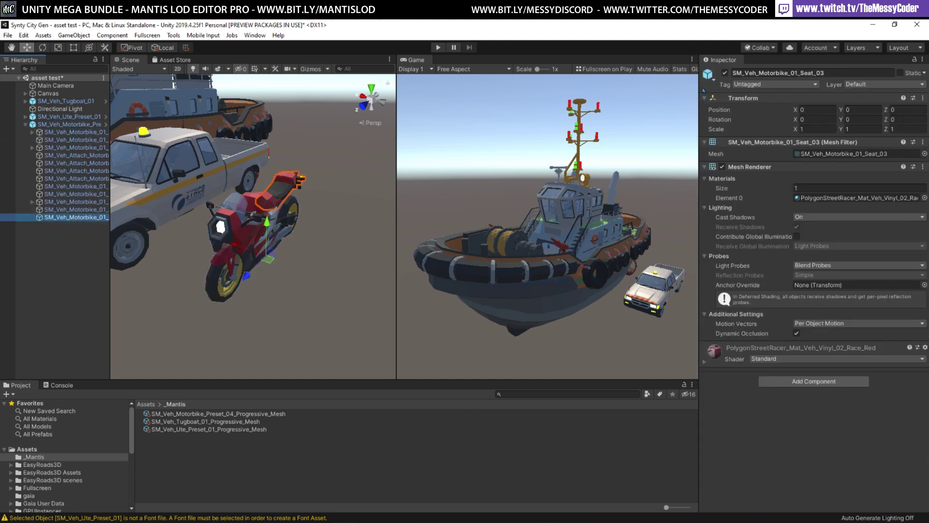
{"action": "left_click", "coordinate": [73, 132], "text": "shift"}
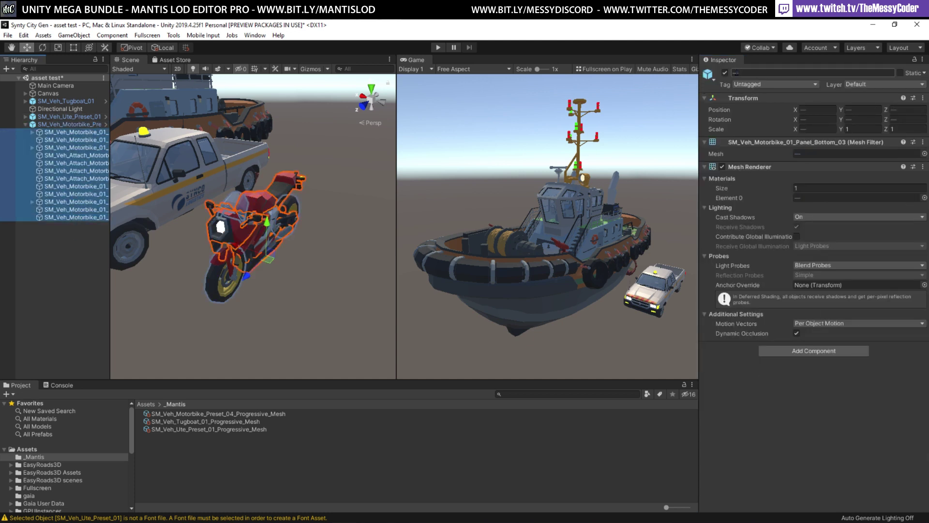
{"action": "left_click", "coordinate": [725, 73]}
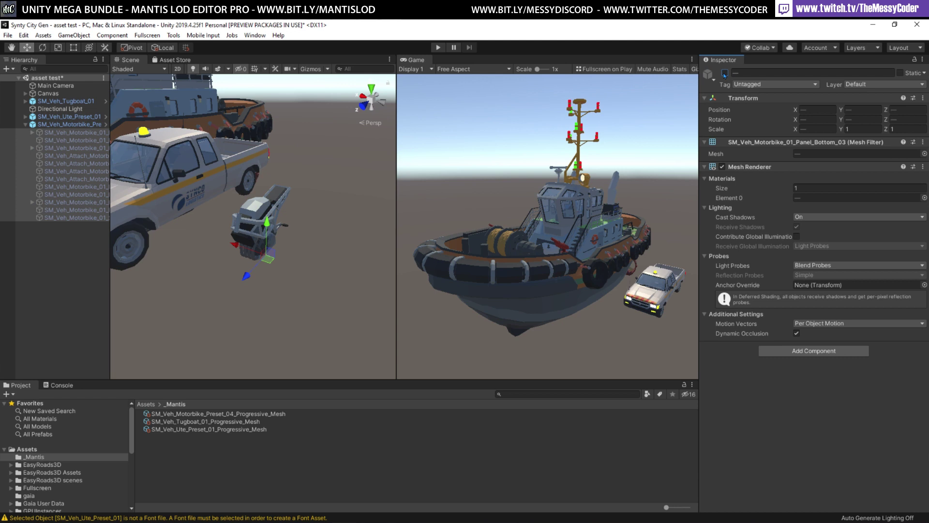
{"action": "left_click", "coordinate": [725, 73]}
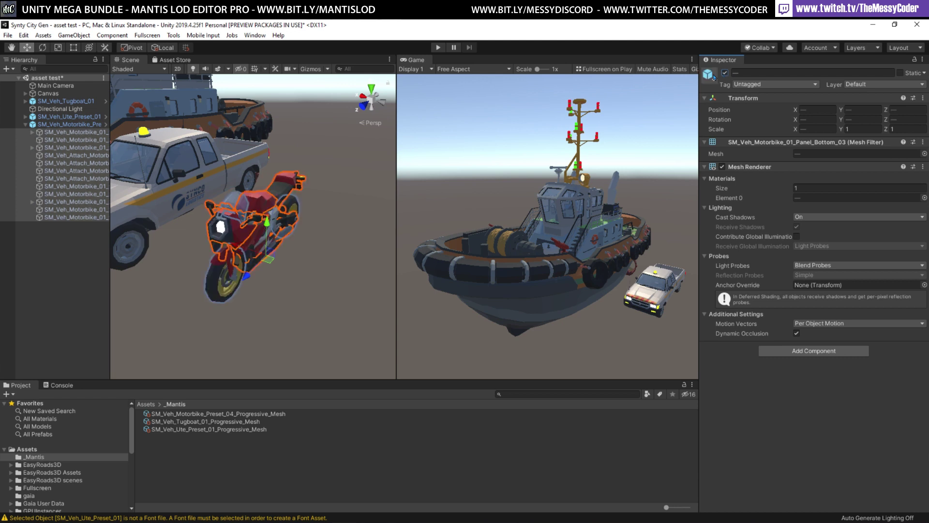
Step through the motorbike's parts, including Rear_Shock, Fuel_Tank_03 and Seat_03
{"action": "left_click", "coordinate": [72, 133]}
{"action": "left_click", "coordinate": [74, 148]}
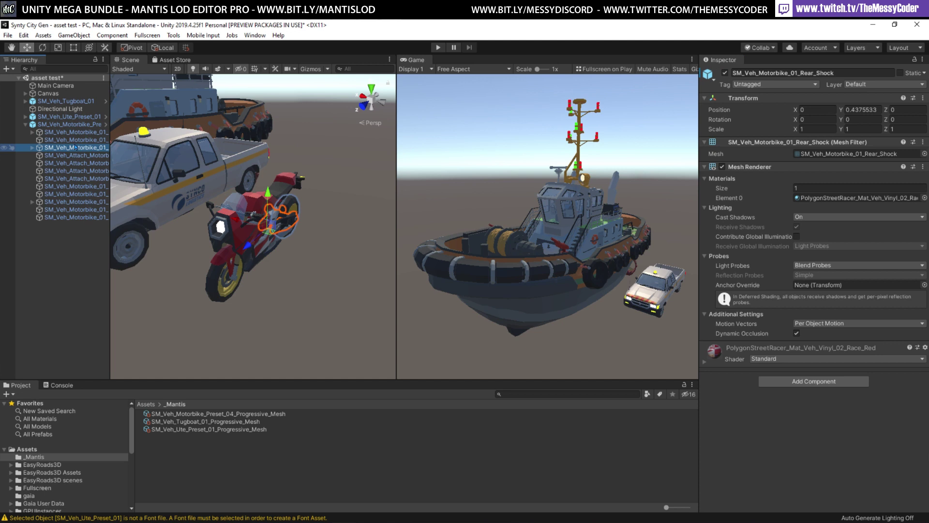
{"action": "left_click", "coordinate": [76, 156]}
{"action": "left_click", "coordinate": [73, 171]}
{"action": "left_click", "coordinate": [72, 187]}
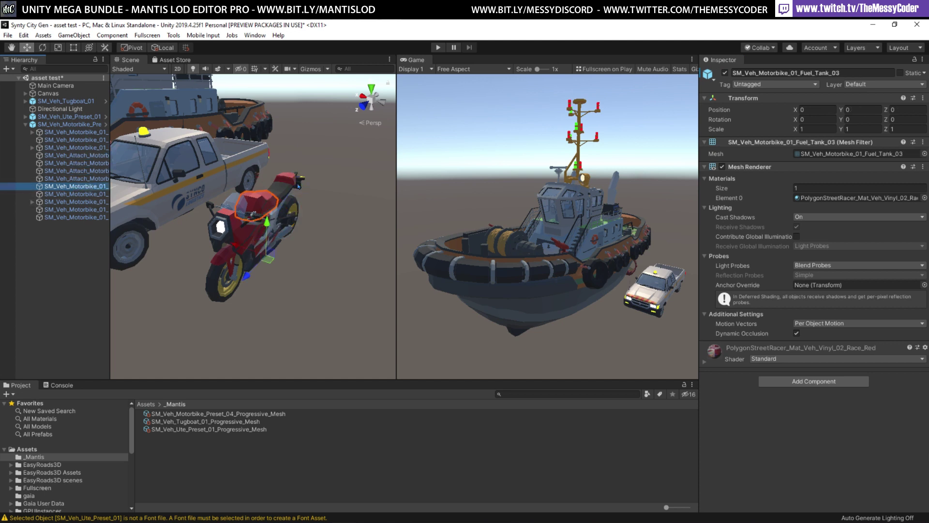
{"action": "left_click", "coordinate": [73, 210]}
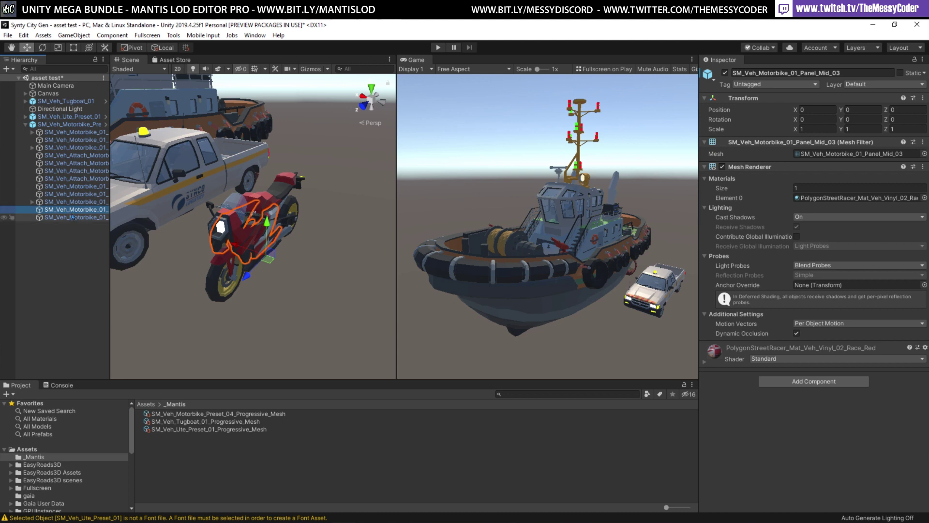
{"action": "left_click", "coordinate": [75, 217]}
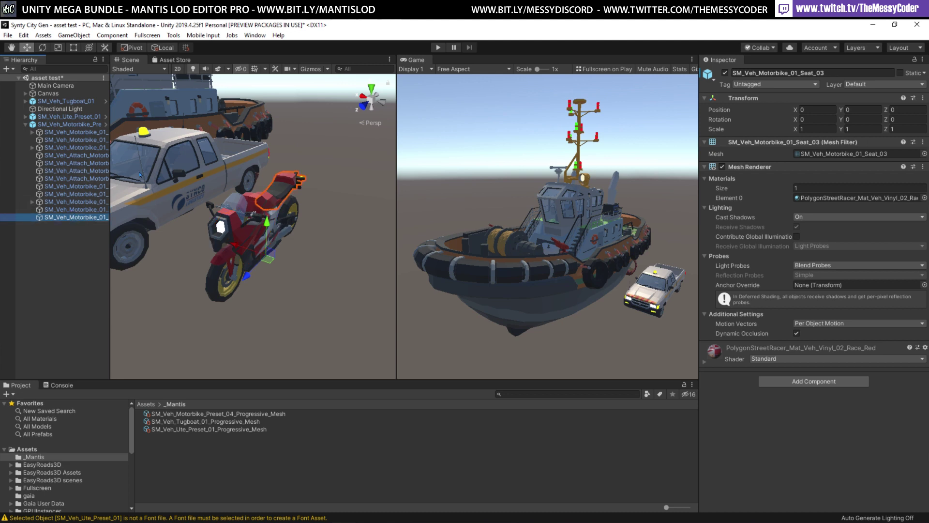
Toggle all tugboat parts inactive and active twice, collapse the tugboat, and select the motorbike root
{"action": "left_click", "coordinate": [22, 102]}
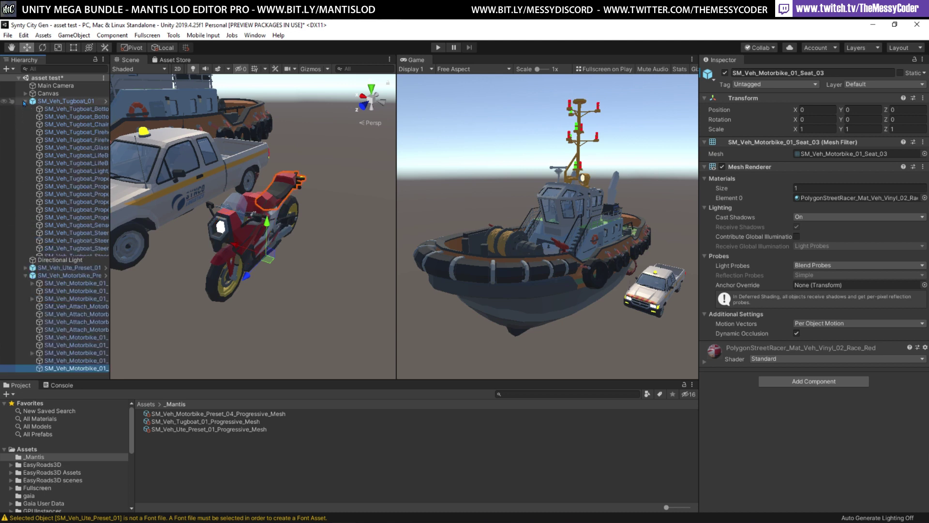
{"action": "left_click", "coordinate": [72, 108]}
{"action": "left_click", "coordinate": [66, 279], "text": "shift"}
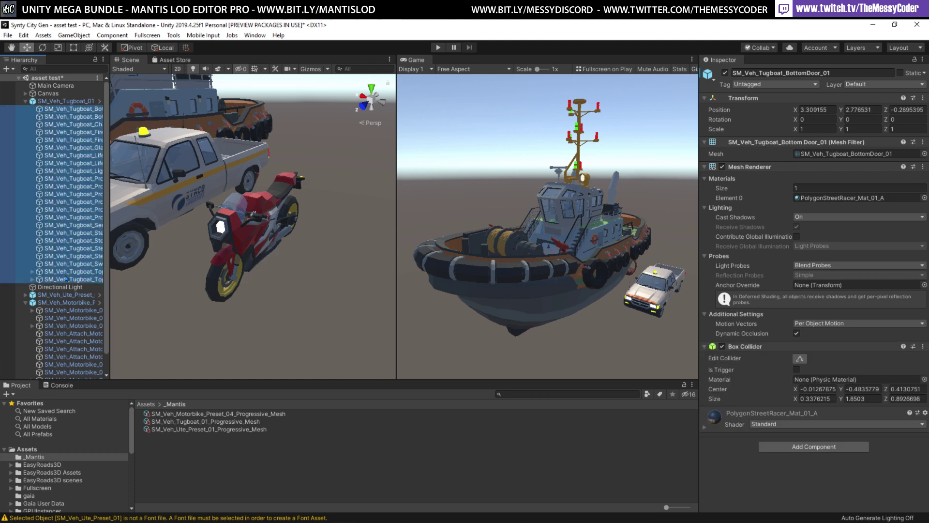
{"action": "left_click", "coordinate": [724, 73]}
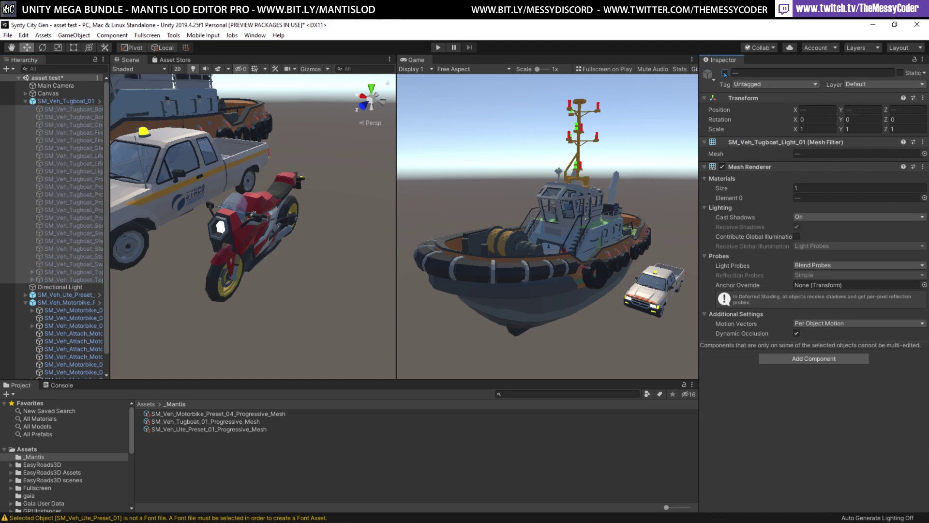
{"action": "left_click", "coordinate": [725, 73]}
{"action": "left_click", "coordinate": [724, 72]}
{"action": "left_click", "coordinate": [725, 73]}
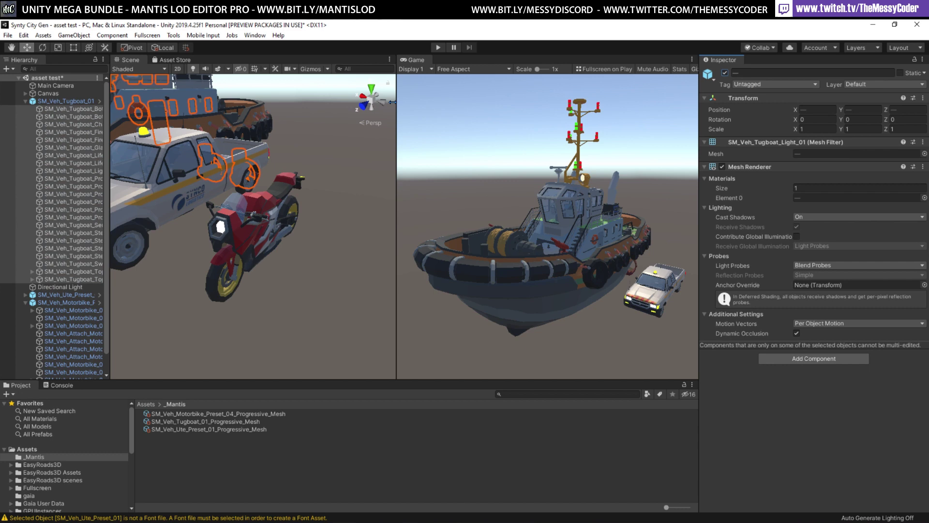
{"action": "left_click", "coordinate": [25, 101]}
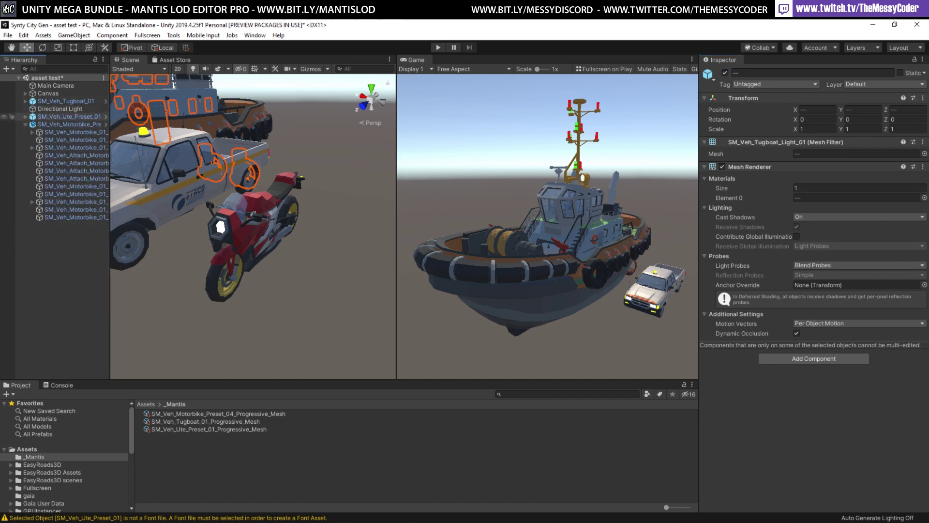
{"action": "left_click", "coordinate": [63, 123]}
{"action": "scroll", "coordinate": [783, 359], "scroll_direction": "down", "scroll_amount": 8}
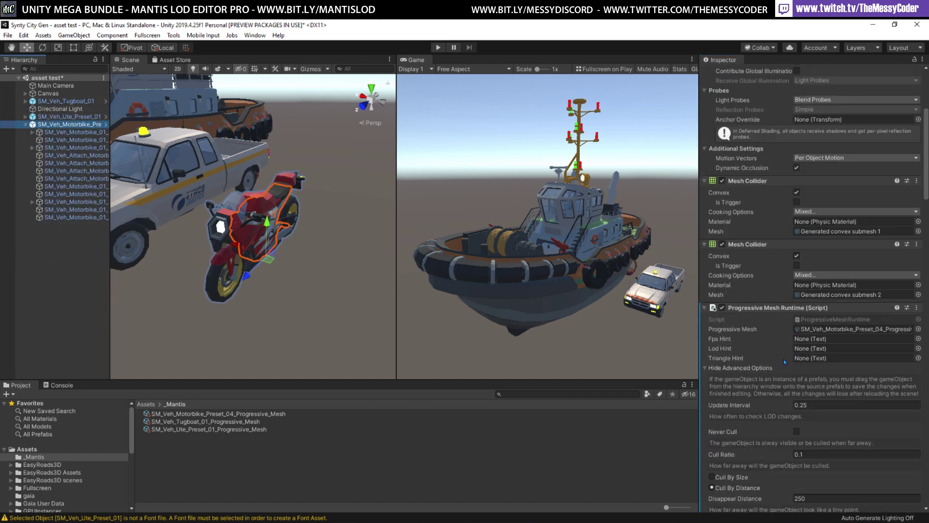
{"action": "scroll", "coordinate": [783, 358], "scroll_direction": "down", "scroll_amount": 9}
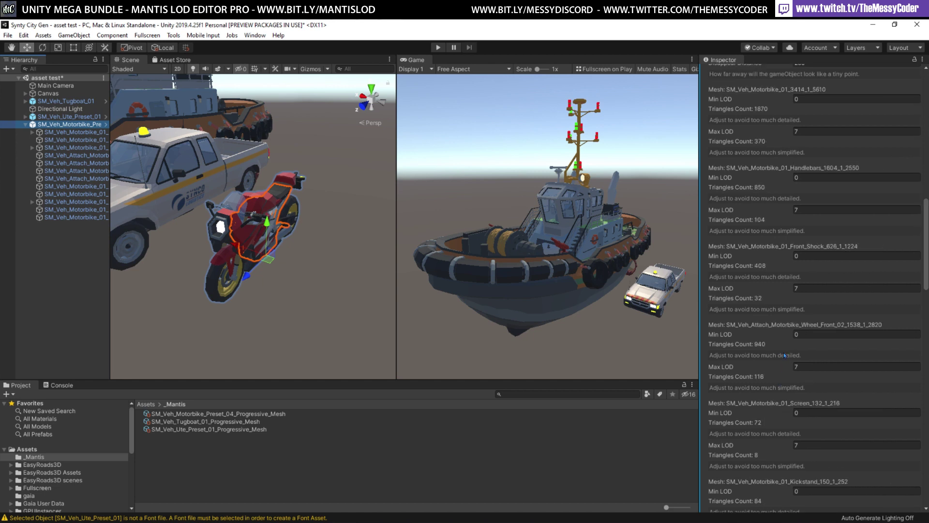
{"action": "scroll", "coordinate": [783, 353], "scroll_direction": "up", "scroll_amount": 3}
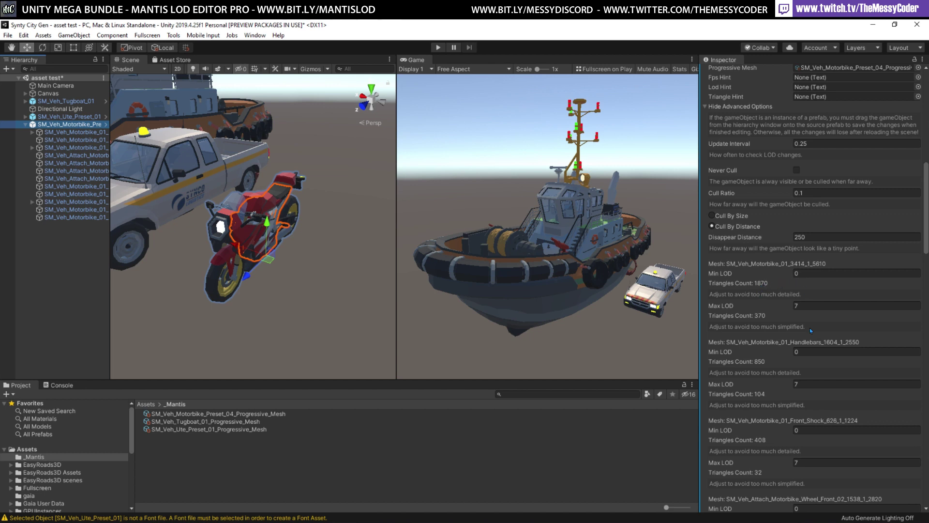
{"action": "left_click", "coordinate": [805, 305]}
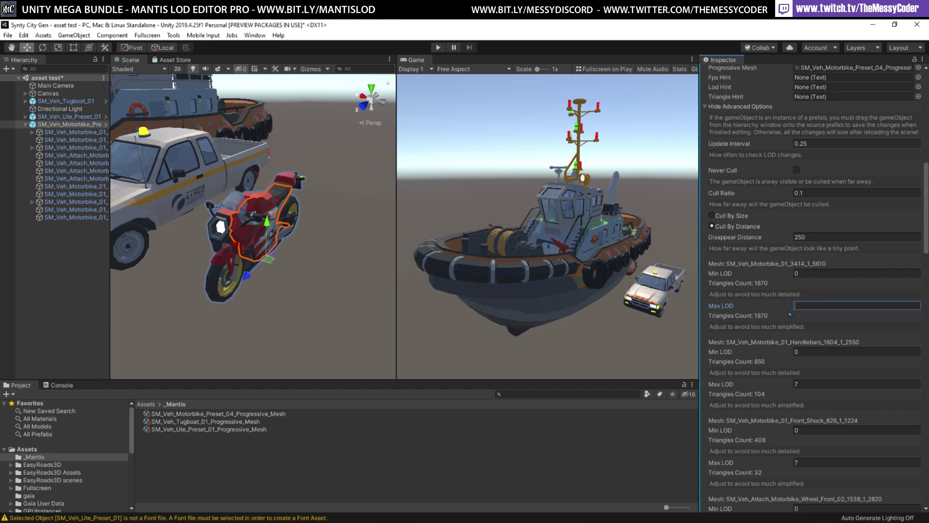
{"action": "type", "text": "7"}
Align the Main Camera with the current scene view using GameObject > Align With View
{"action": "left_click", "coordinate": [25, 125]}
{"action": "left_click", "coordinate": [65, 101]}
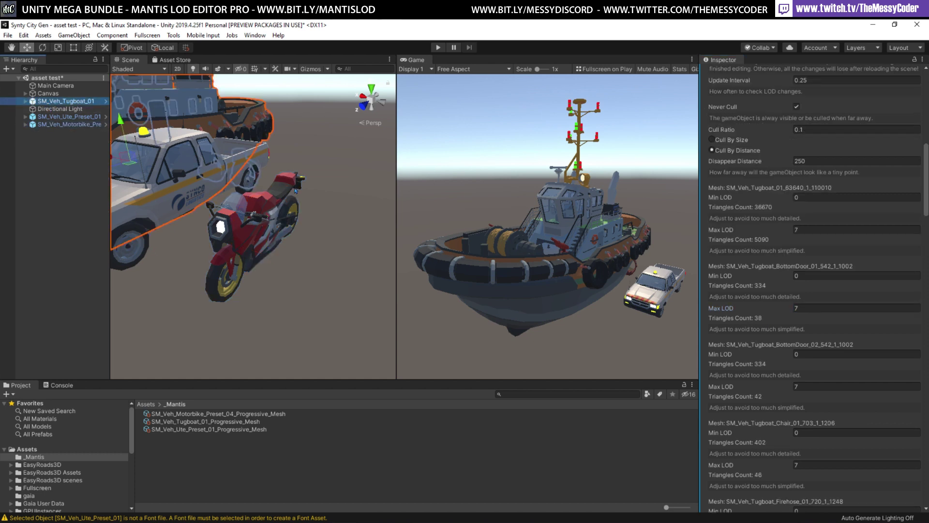
{"action": "left_click_drag", "start_coordinate": [283, 281], "coordinate": [257, 234], "text": "alt"}
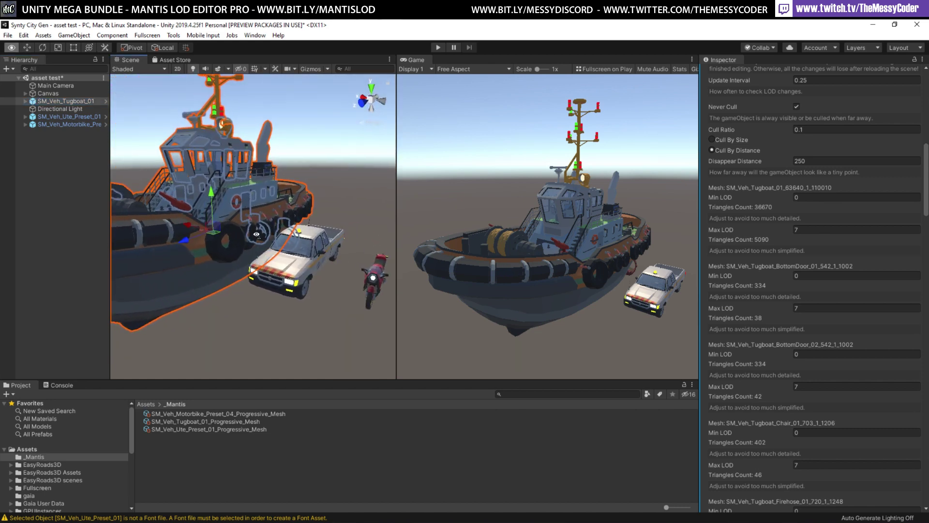
{"action": "left_click", "coordinate": [55, 85]}
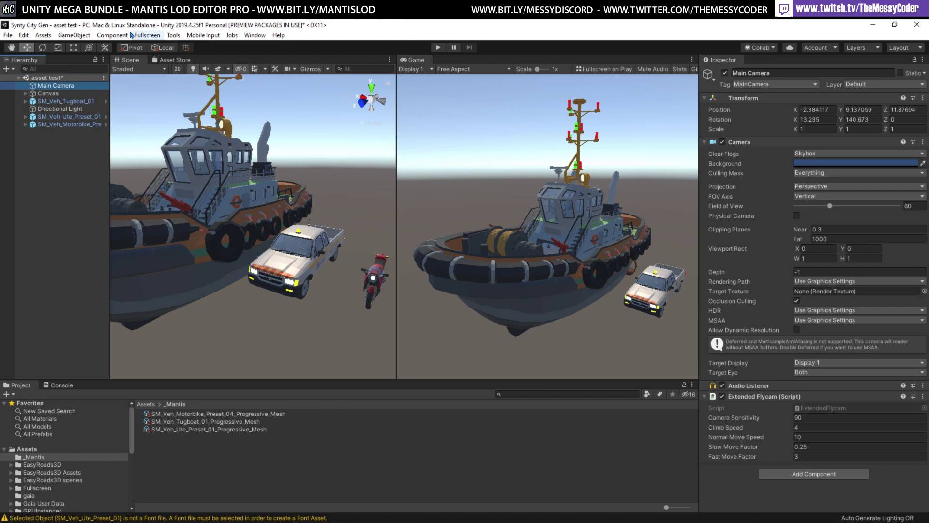
{"action": "left_click", "coordinate": [74, 35]}
{"action": "left_click", "coordinate": [92, 235]}
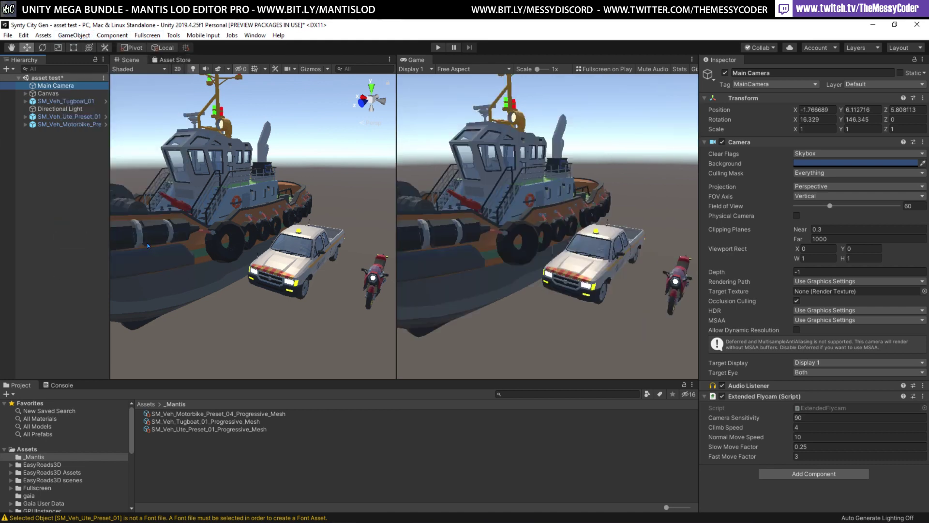
Link Canvas's FpsHint, LodHint and TriangleHint texts to the tugboat's runtime hint fields
{"action": "left_click", "coordinate": [65, 101]}
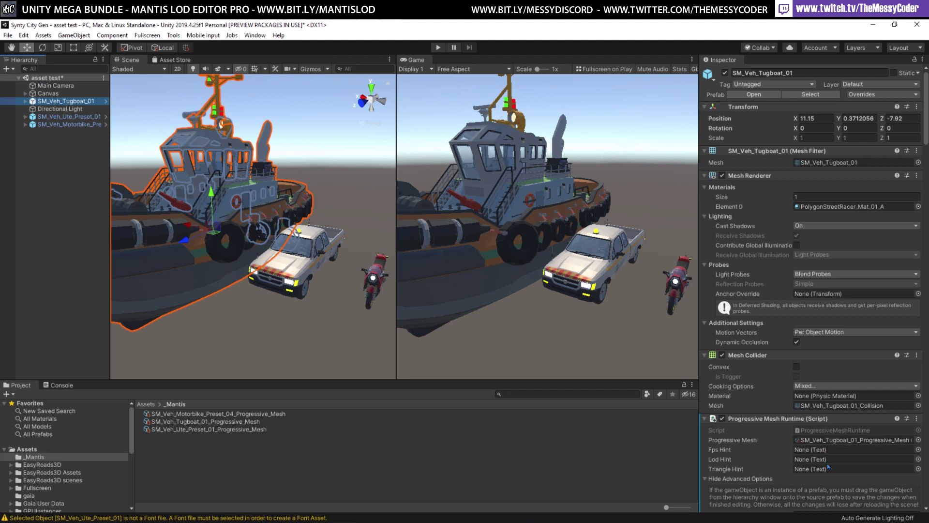
{"action": "left_click", "coordinate": [26, 93]}
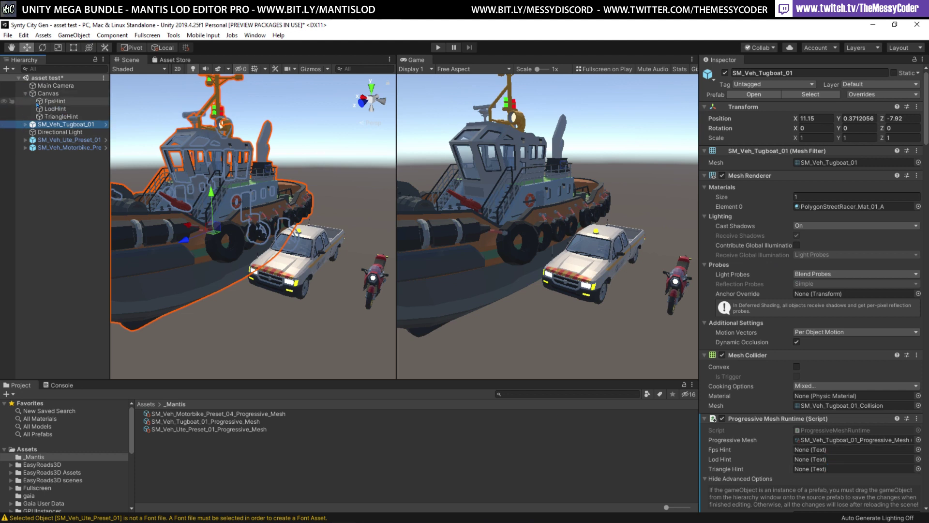
{"action": "left_click_drag", "start_coordinate": [56, 104], "coordinate": [847, 449]}
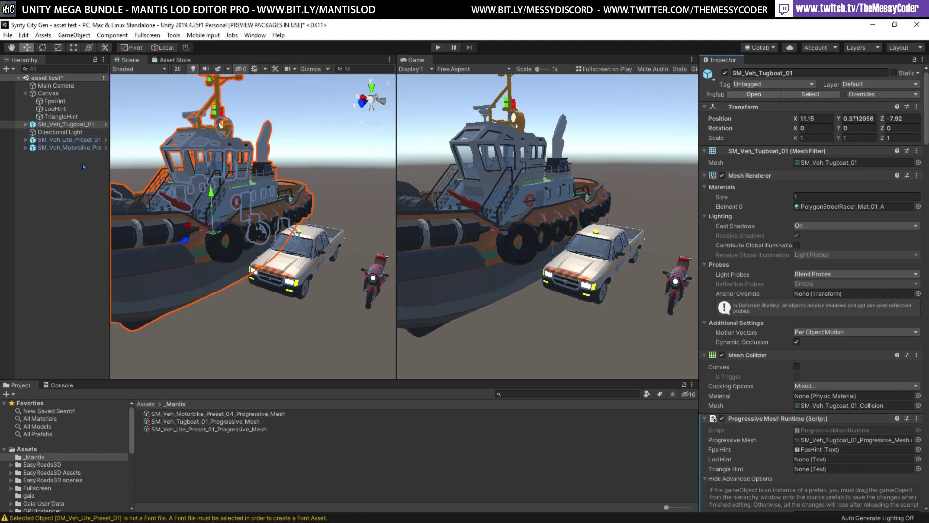
{"action": "left_click_drag", "start_coordinate": [49, 109], "coordinate": [852, 459]}
{"action": "left_click_drag", "start_coordinate": [52, 117], "coordinate": [852, 469]}
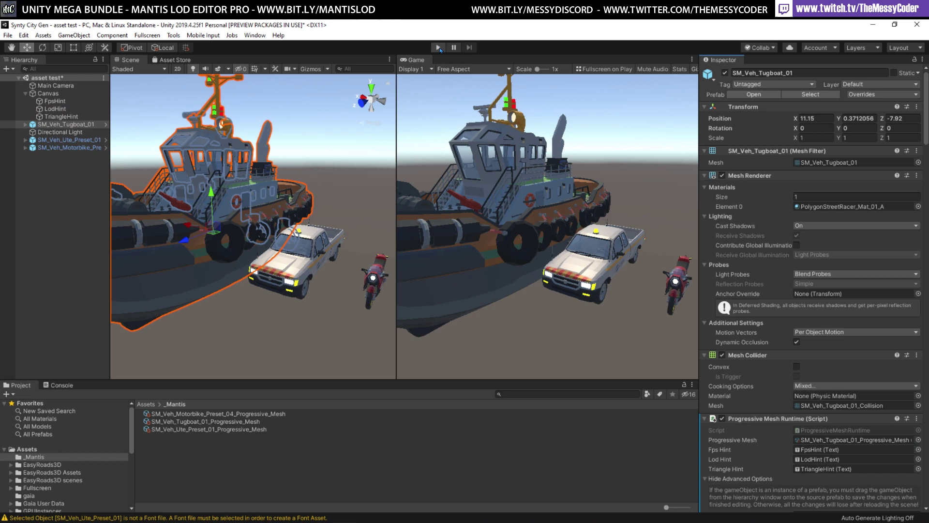
{"action": "left_click", "coordinate": [439, 47]}
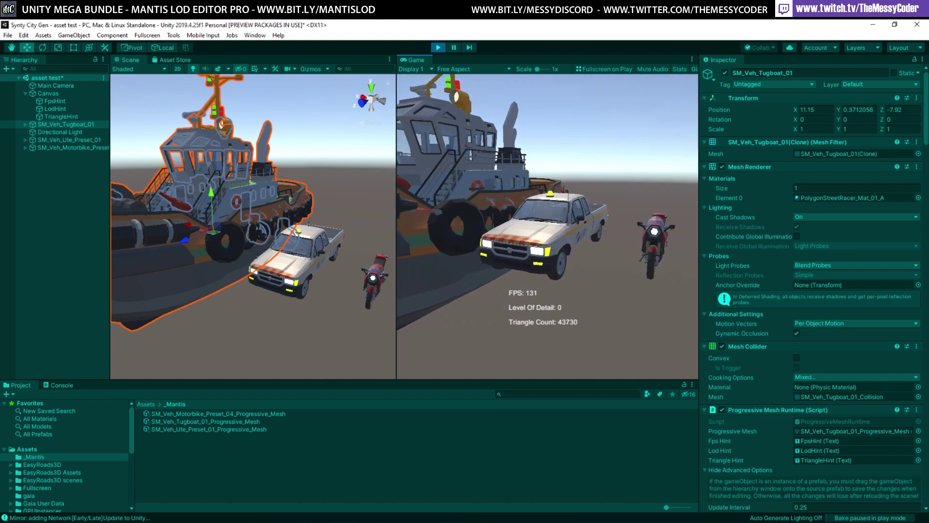
{"action": "key", "text": "ctrl+p"}
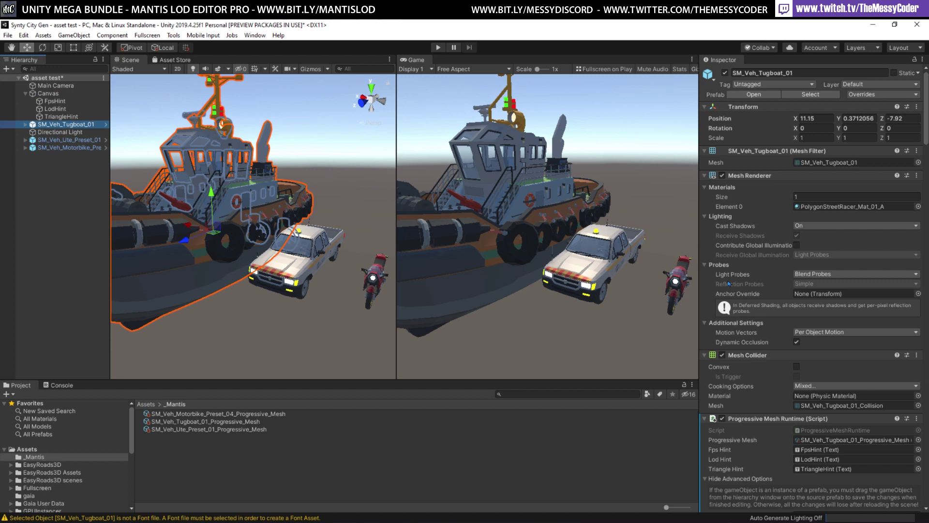
Copy the tugboat's Progressive Mesh Runtime component and clear its Fps, Lod and Triangle Hint fields
{"action": "left_click", "coordinate": [917, 418]}
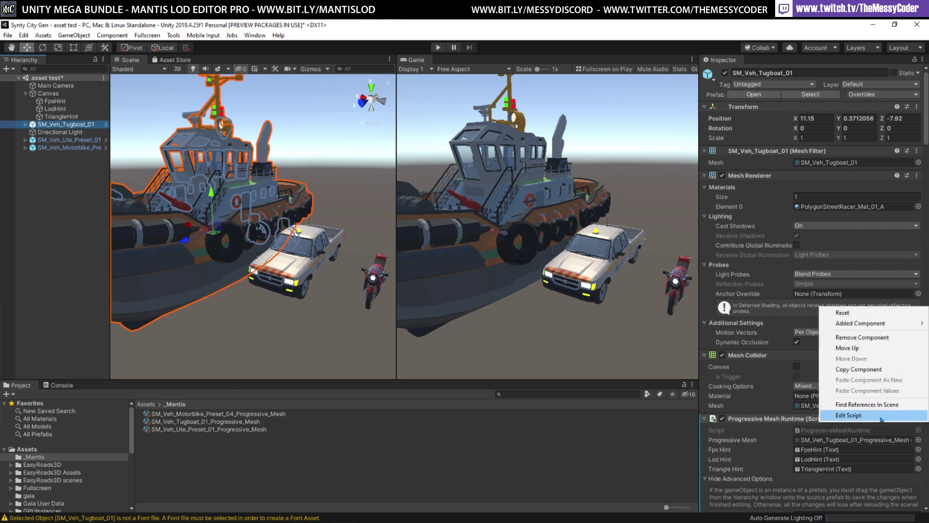
{"action": "left_click", "coordinate": [864, 369]}
{"action": "left_click", "coordinate": [823, 449]}
{"action": "key", "text": "Delete"}
{"action": "left_click", "coordinate": [823, 459]}
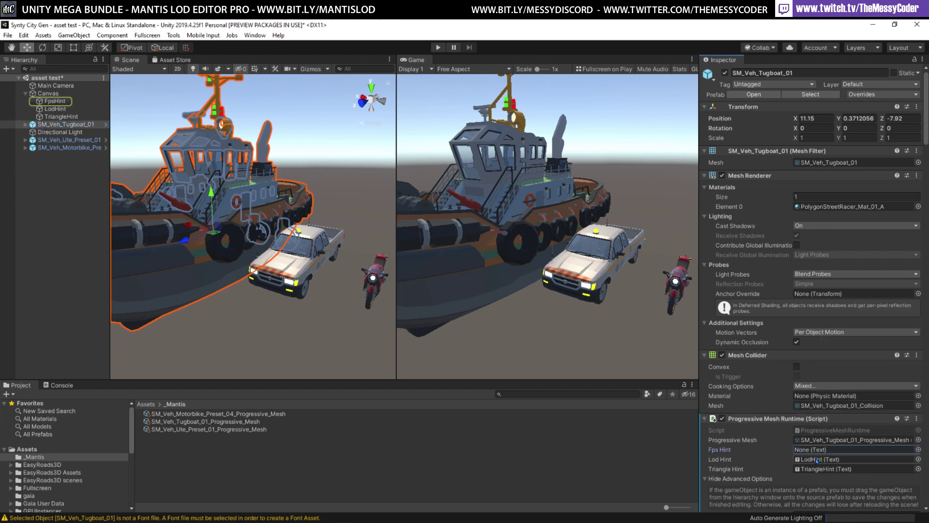
{"action": "key", "text": "Delete"}
{"action": "left_click", "coordinate": [817, 469]}
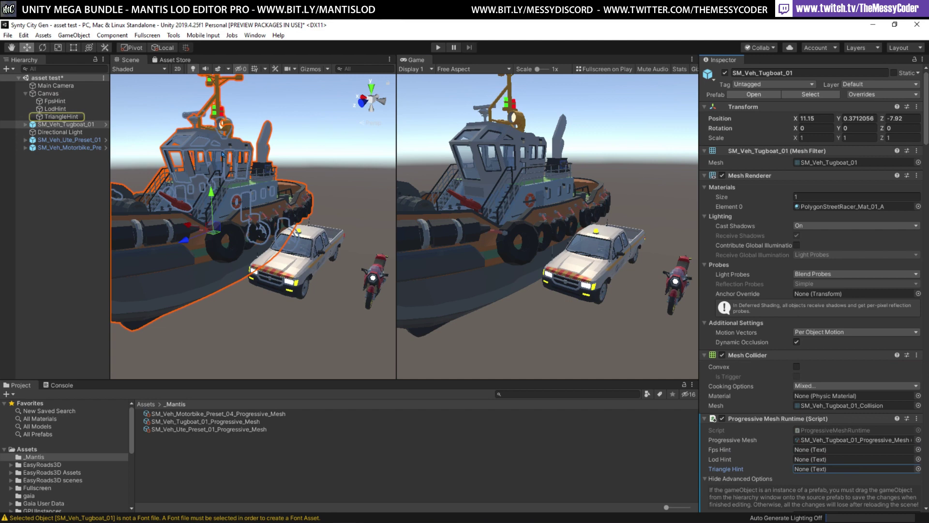
Paste the copied runtime values onto the ute and assign the ute's progressive mesh
{"action": "left_click", "coordinate": [66, 140]}
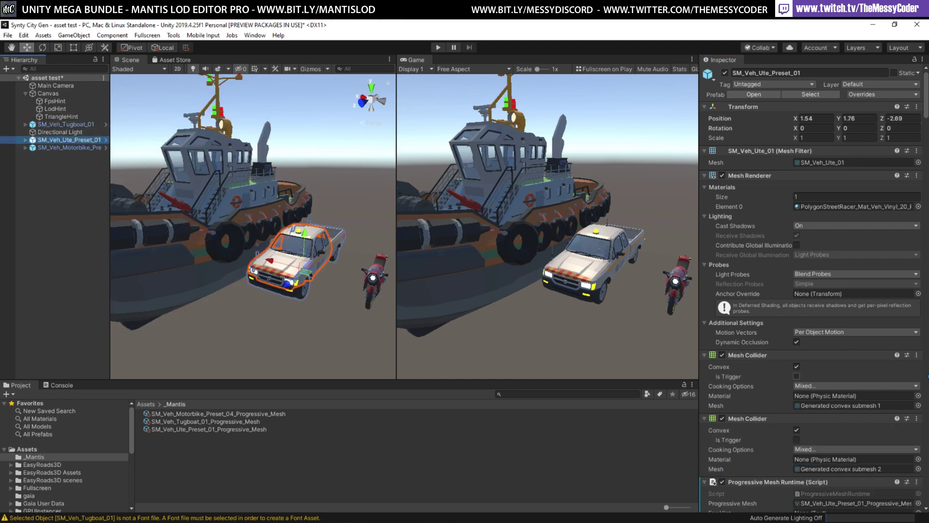
{"action": "scroll", "coordinate": [918, 220], "scroll_direction": "down", "scroll_amount": 10}
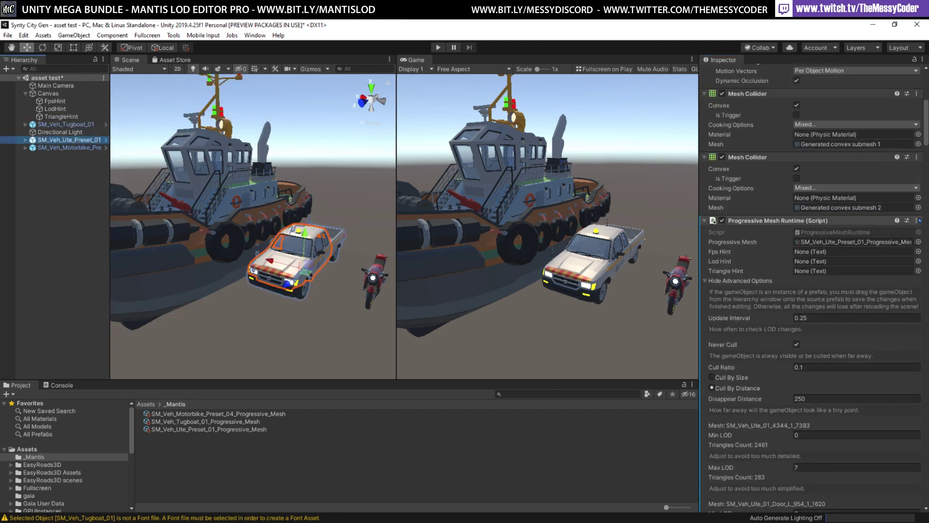
{"action": "left_click", "coordinate": [919, 220]}
{"action": "left_click", "coordinate": [866, 310]}
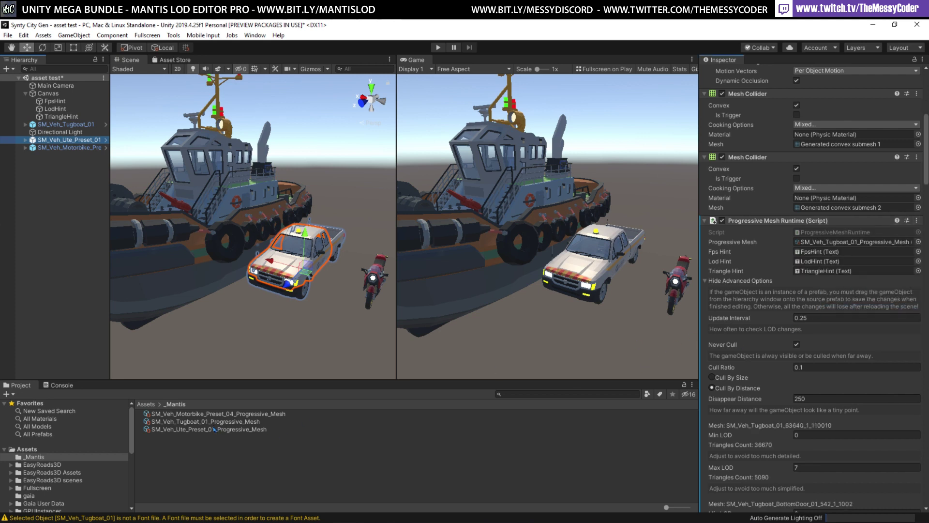
{"action": "left_click_drag", "start_coordinate": [213, 426], "coordinate": [829, 244]}
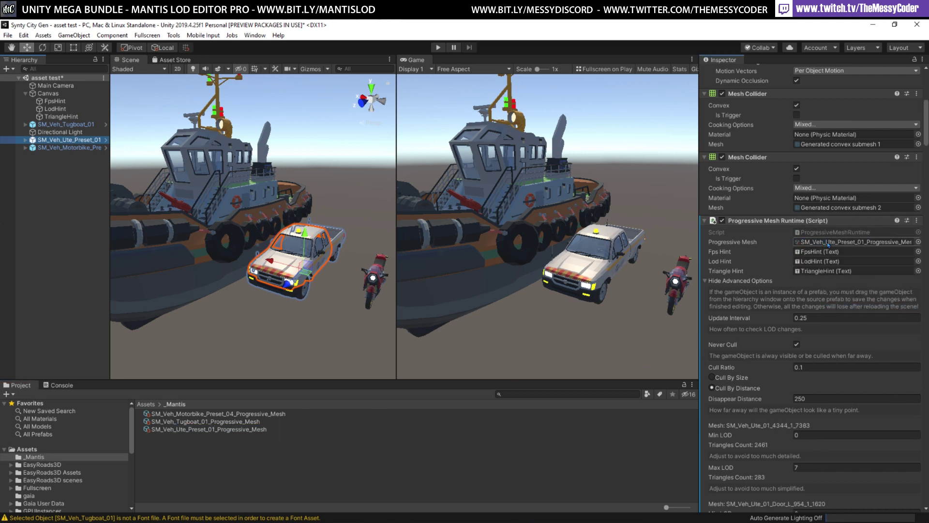
{"action": "left_click", "coordinate": [438, 47]}
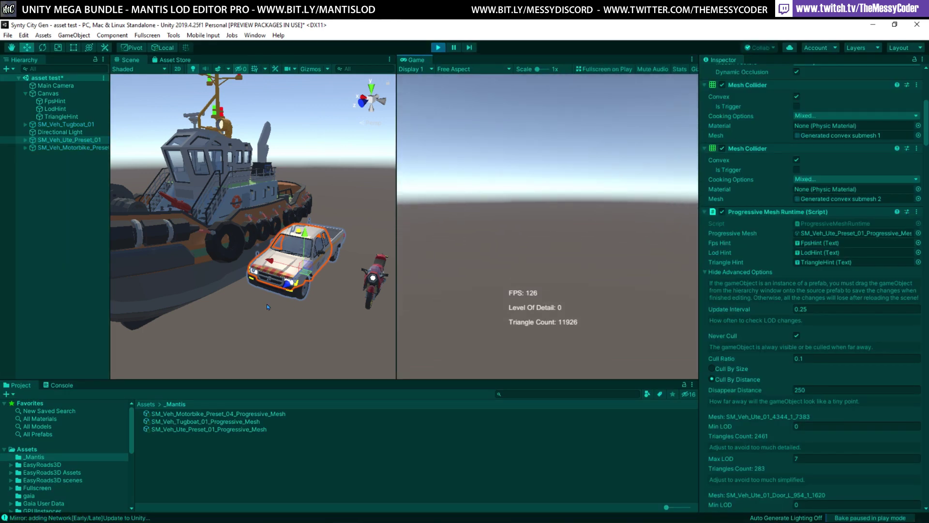
{"action": "right_click_drag", "start_coordinate": [267, 306], "coordinate": [255, 253]}
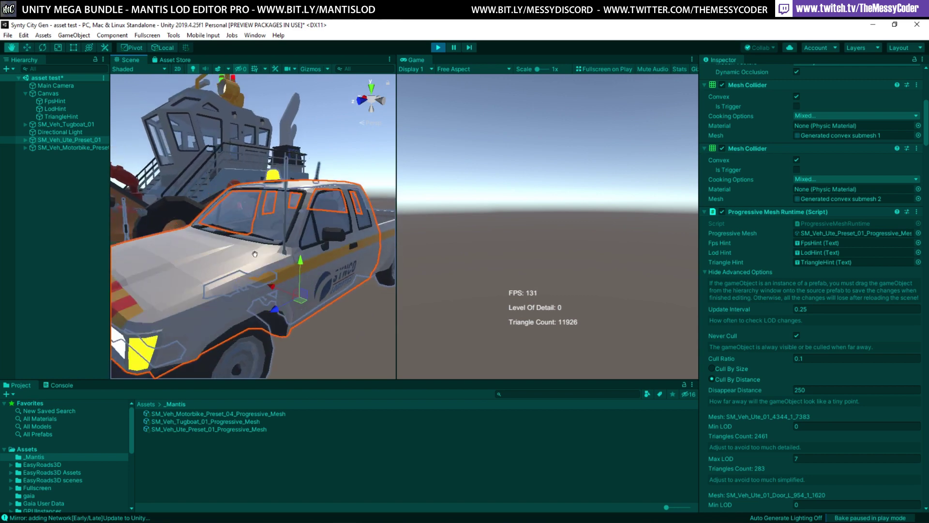
{"action": "left_click_drag", "start_coordinate": [254, 254], "coordinate": [259, 251]}
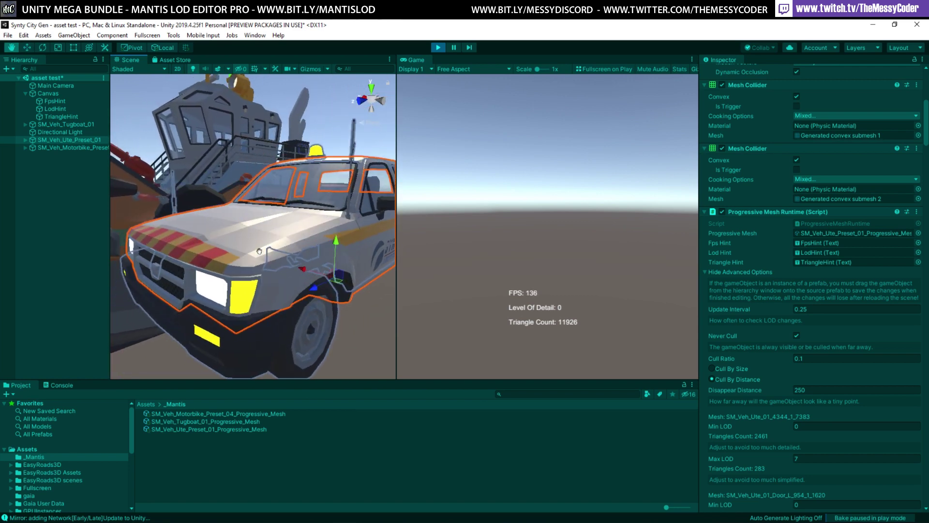
{"action": "right_click_drag", "start_coordinate": [259, 251], "coordinate": [267, 252]}
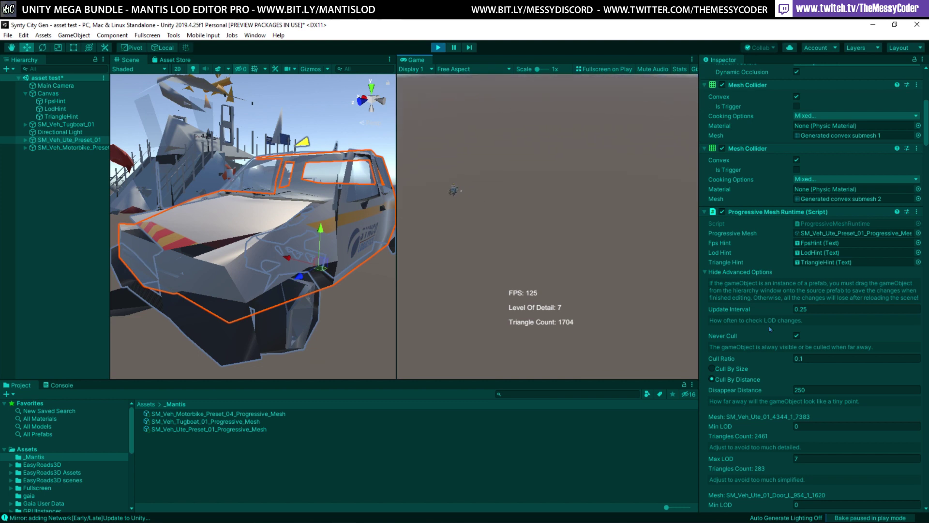
{"action": "left_click", "coordinate": [797, 336]}
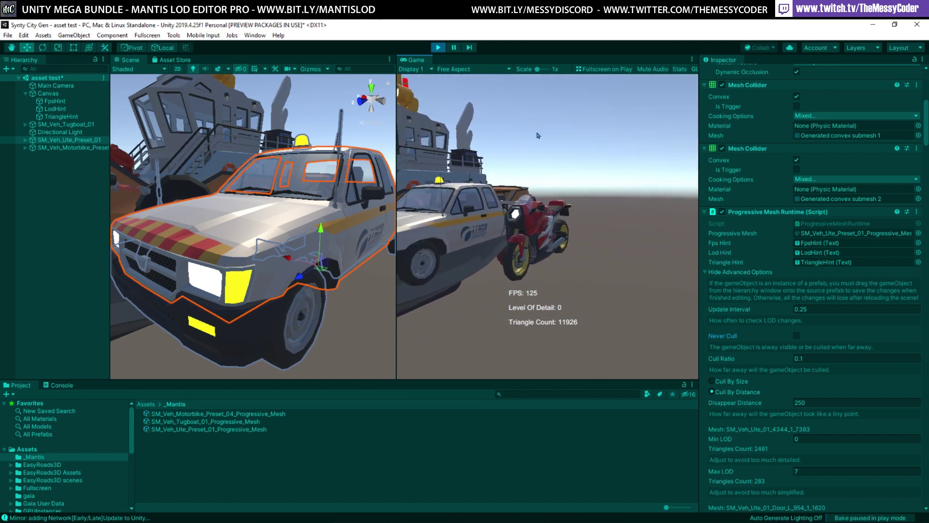
{"action": "key", "text": "ctrl+p"}
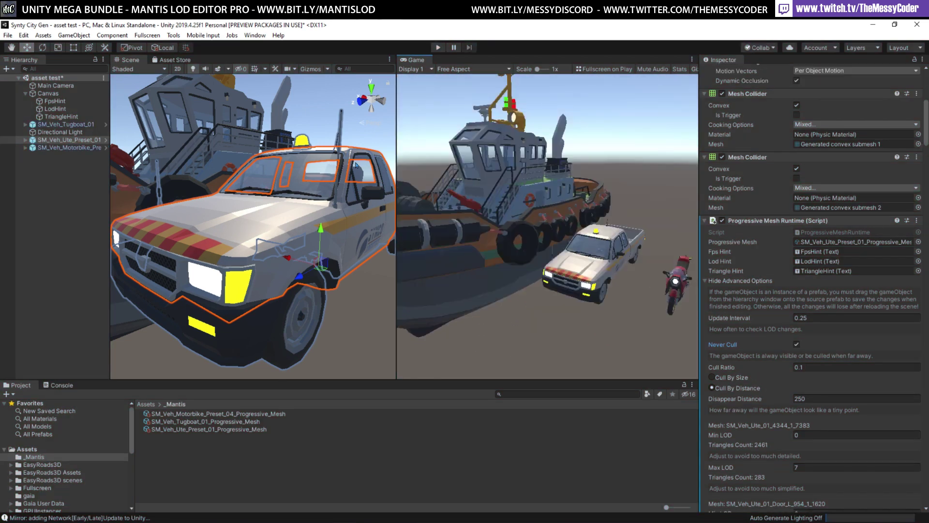
Paste the copied runtime values onto the motorbike and assign its own progressive mesh
{"action": "left_click", "coordinate": [69, 147]}
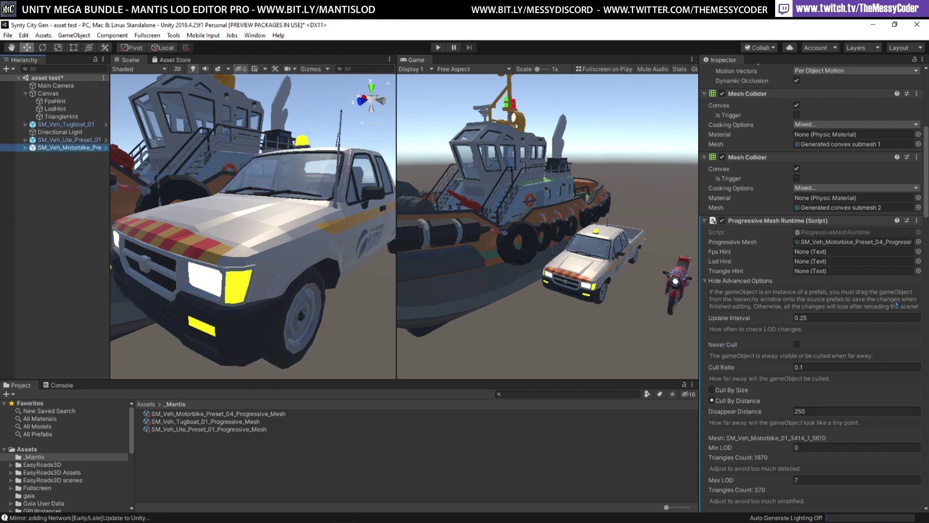
{"action": "left_click", "coordinate": [916, 221]}
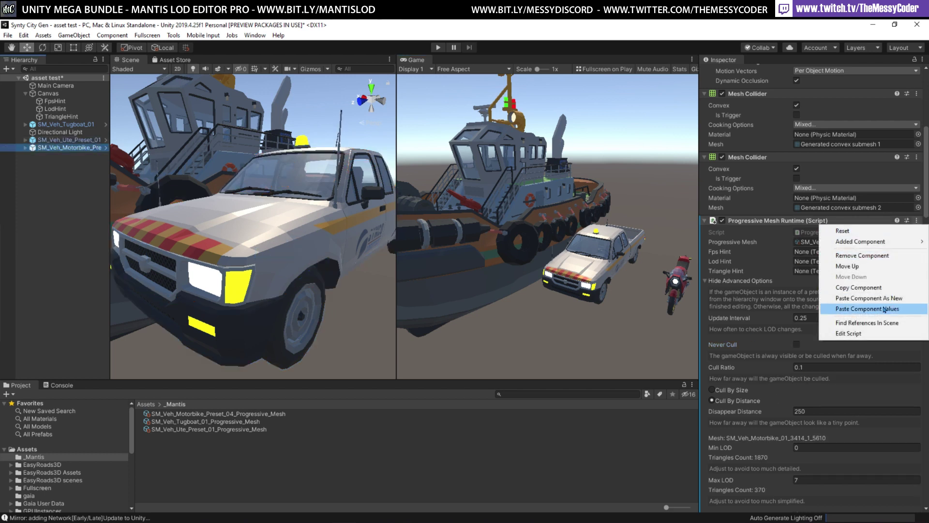
{"action": "left_click", "coordinate": [857, 308]}
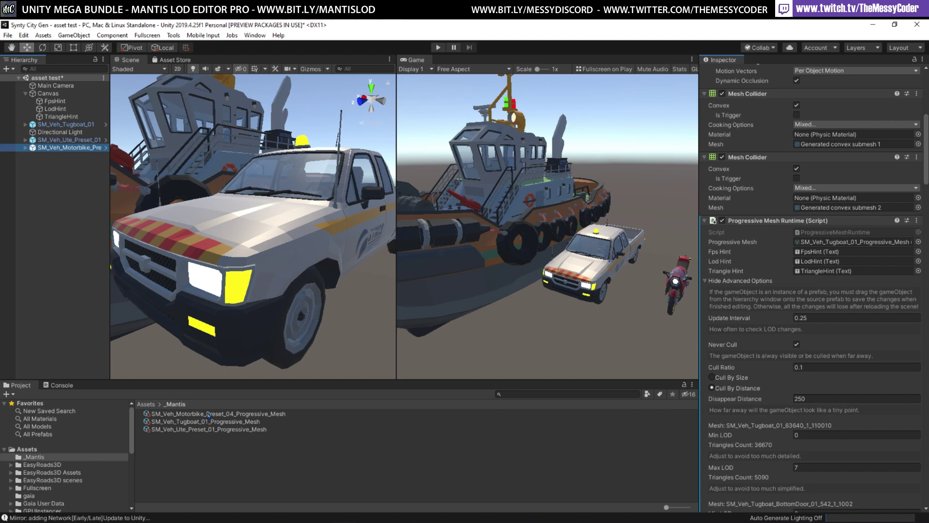
{"action": "left_click_drag", "start_coordinate": [208, 414], "coordinate": [766, 248]}
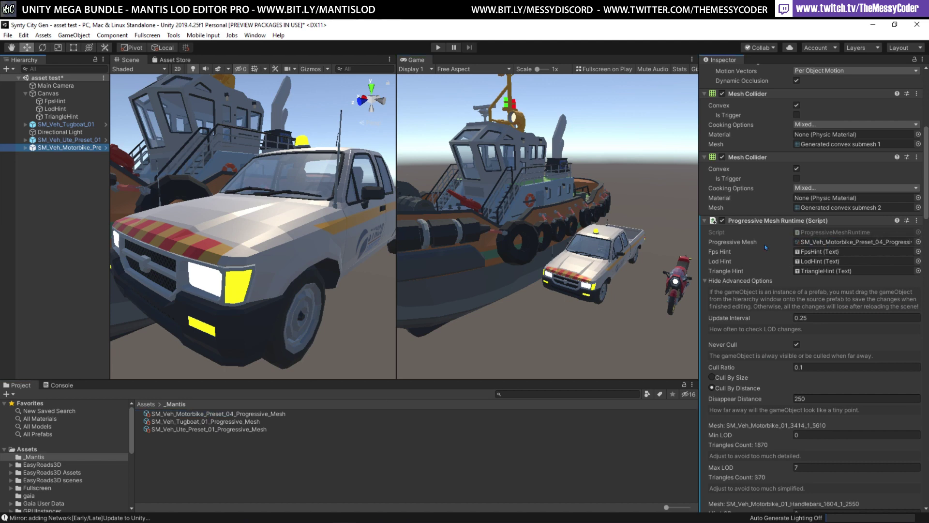
Frame the motorbike in the scene view, deselect it, and enter Play mode
{"action": "key", "text": "f"}
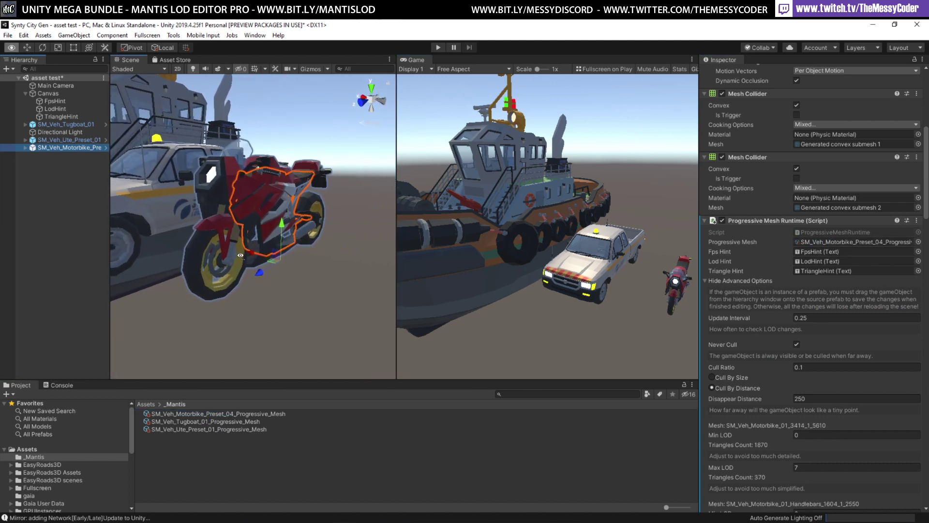
{"action": "scroll", "coordinate": [240, 255], "scroll_direction": "up", "scroll_amount": 5}
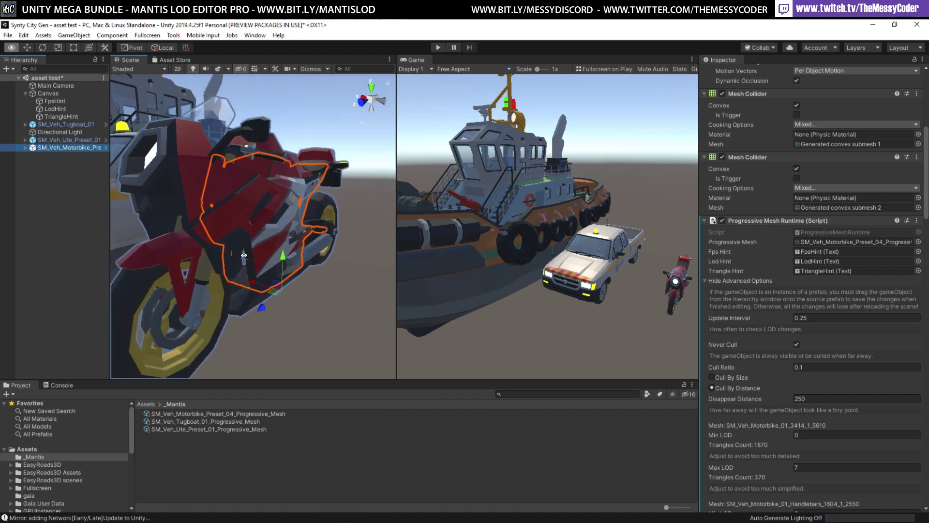
{"action": "left_click_drag", "start_coordinate": [244, 255], "coordinate": [253, 252], "text": "alt"}
{"action": "left_click", "coordinate": [82, 260]}
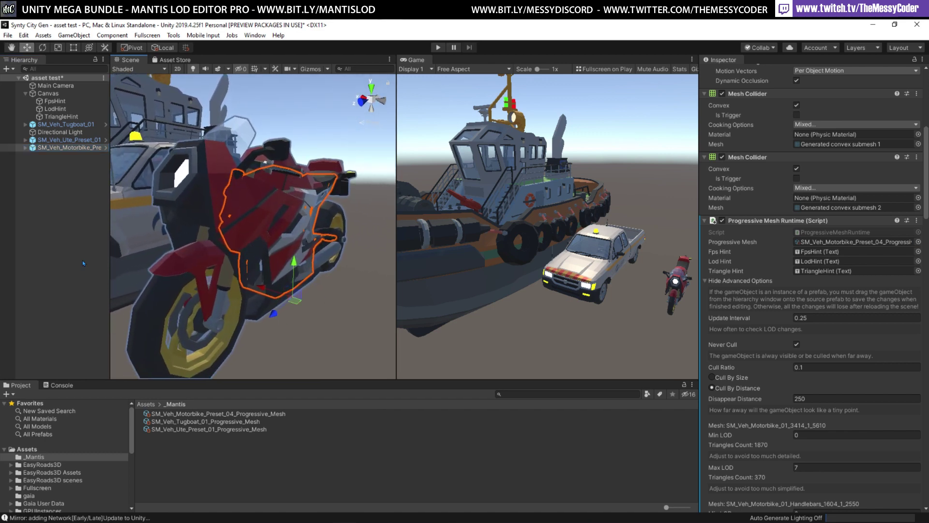
{"action": "left_click", "coordinate": [438, 47]}
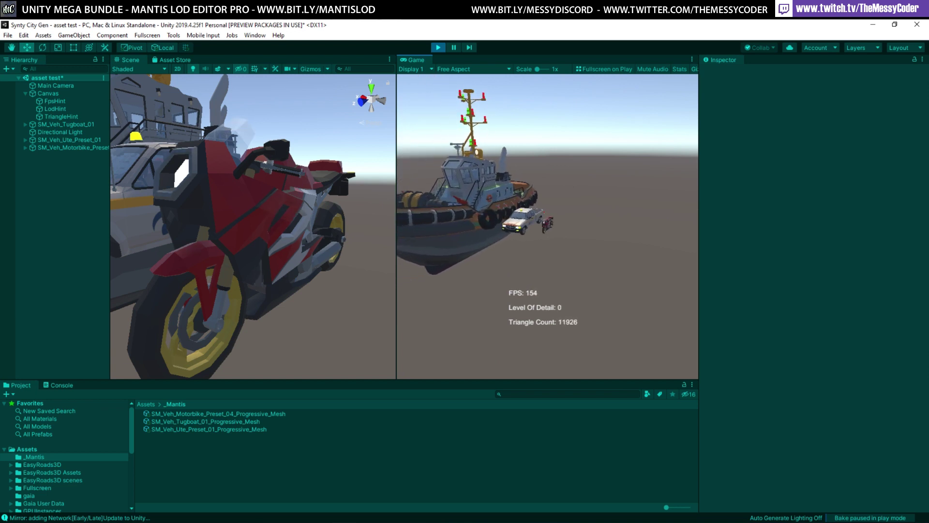
Exit Play mode and clear the ute pickup's Fps Hint, Lod Hint and Triangle Hint references
{"action": "key", "text": "ctrl+p"}
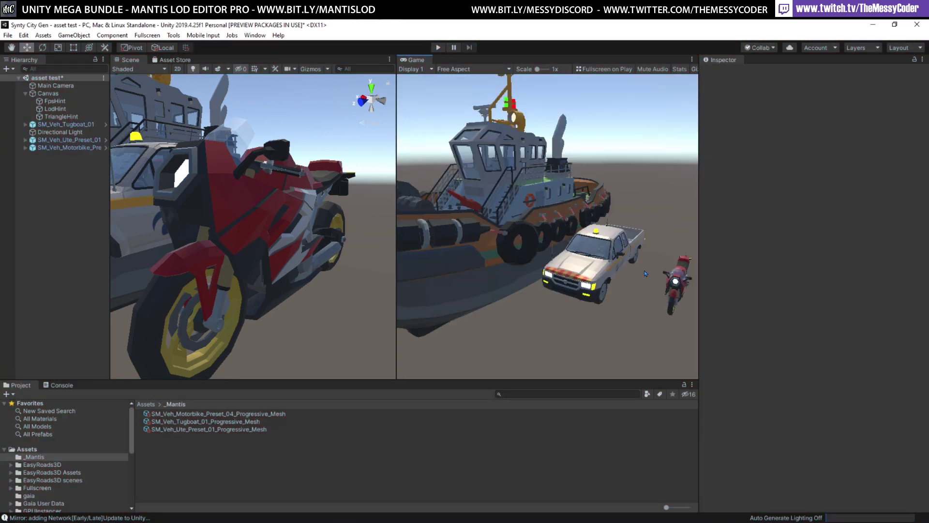
{"action": "left_click", "coordinate": [44, 140]}
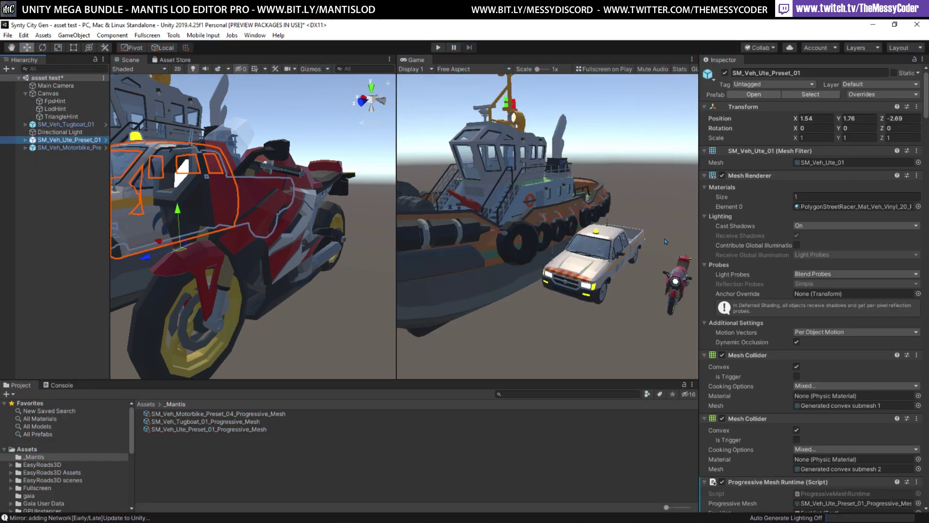
{"action": "scroll", "coordinate": [883, 397], "scroll_direction": "down", "scroll_amount": 3}
{"action": "left_click", "coordinate": [833, 427]}
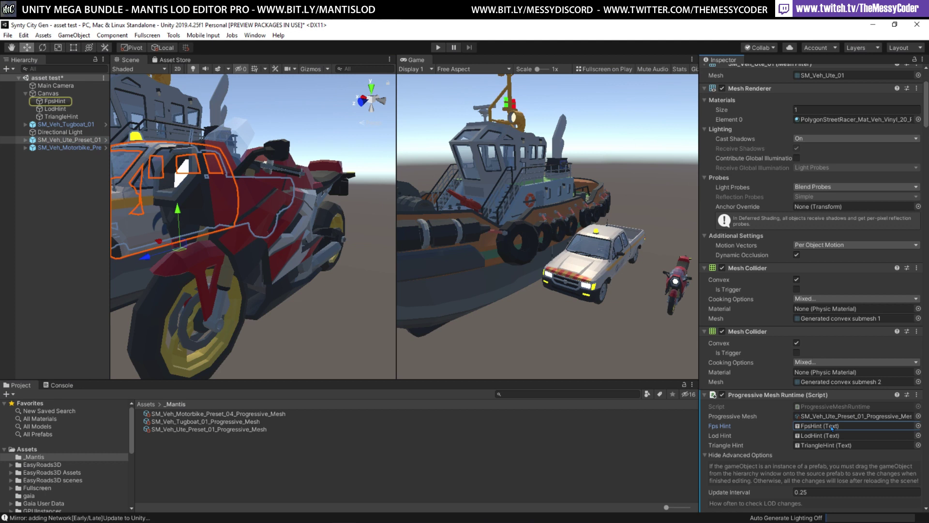
{"action": "left_click", "coordinate": [831, 435]}
{"action": "key", "text": "Delete"}
{"action": "left_click", "coordinate": [831, 446]}
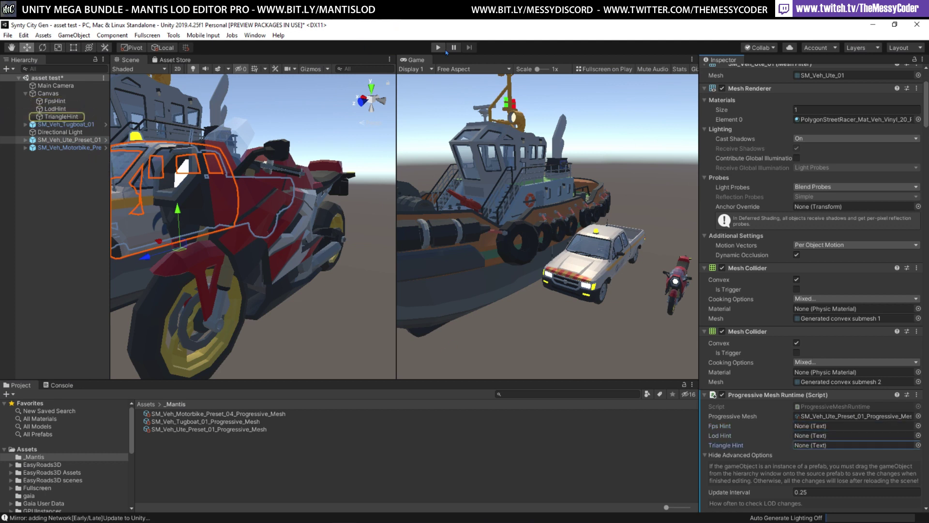
{"action": "left_click", "coordinate": [79, 149]}
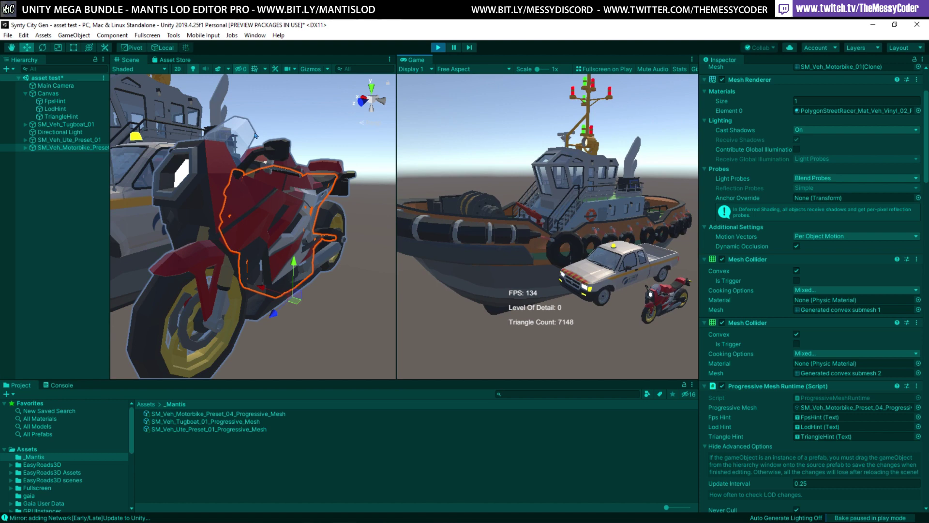
Stop play mode and add the Mantis LOD Editor Professional component to the motorbike
{"action": "left_click", "coordinate": [438, 47]}
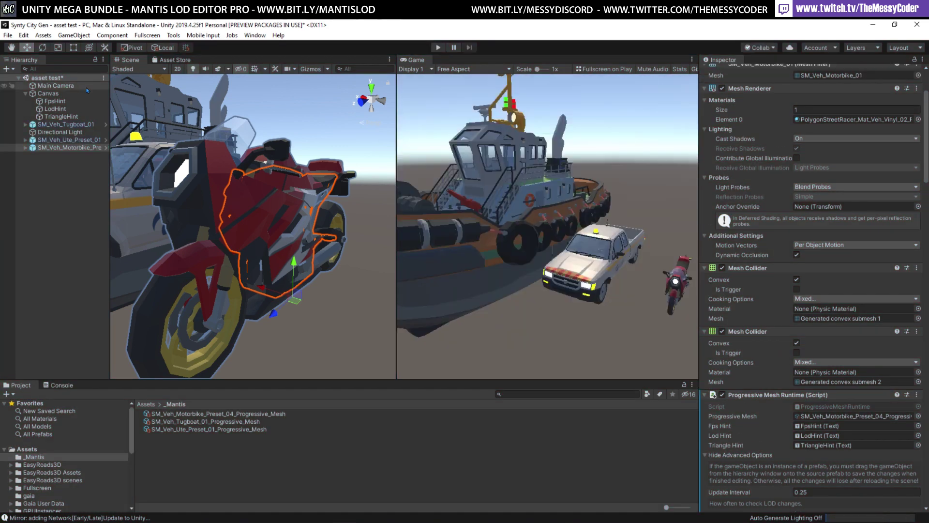
{"action": "left_click", "coordinate": [255, 35]}
{"action": "mouse_move", "coordinate": [338, 132]}
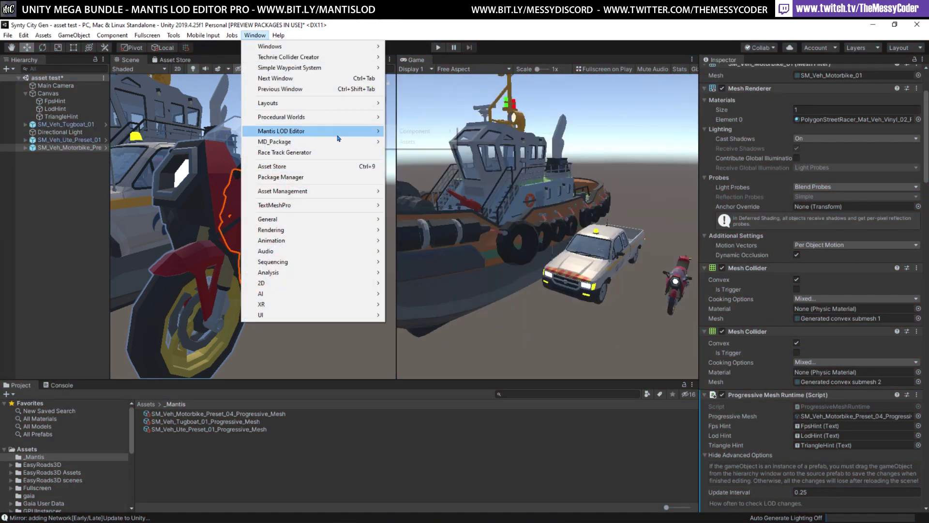
{"action": "mouse_move", "coordinate": [411, 133]}
{"action": "mouse_move", "coordinate": [473, 130]}
{"action": "left_click", "coordinate": [566, 132]}
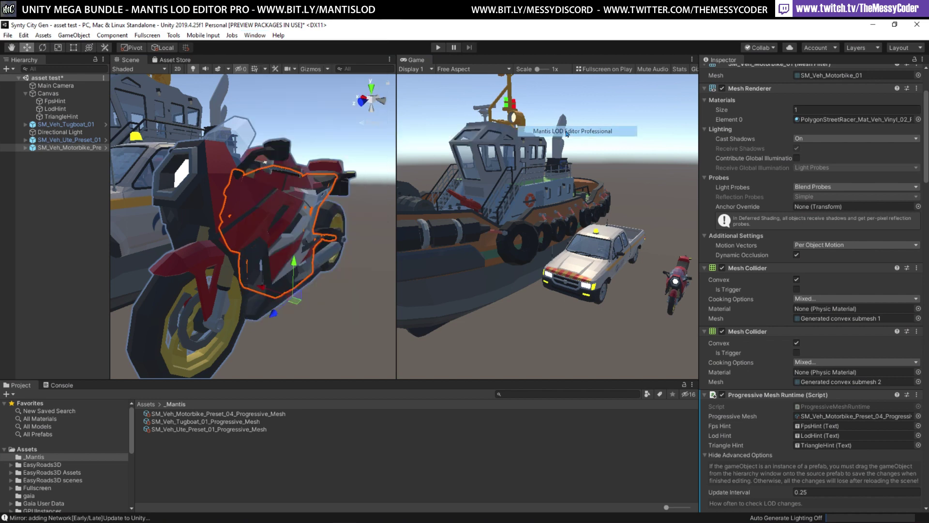
Preview the motorbike at Quality 45.7, restore it to 100, and orbit the Scene view
{"action": "scroll", "coordinate": [779, 280], "scroll_direction": "down", "scroll_amount": 15}
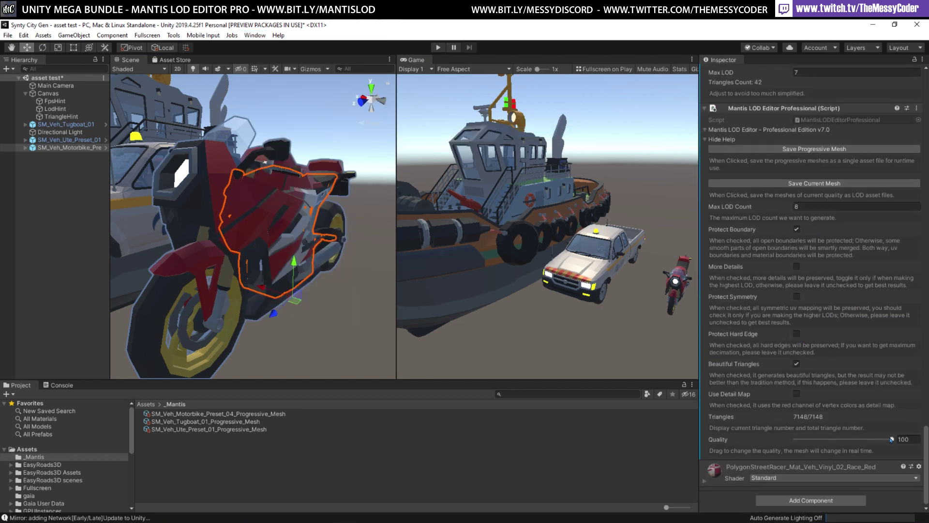
{"action": "left_click_drag", "start_coordinate": [892, 440], "coordinate": [840, 439]}
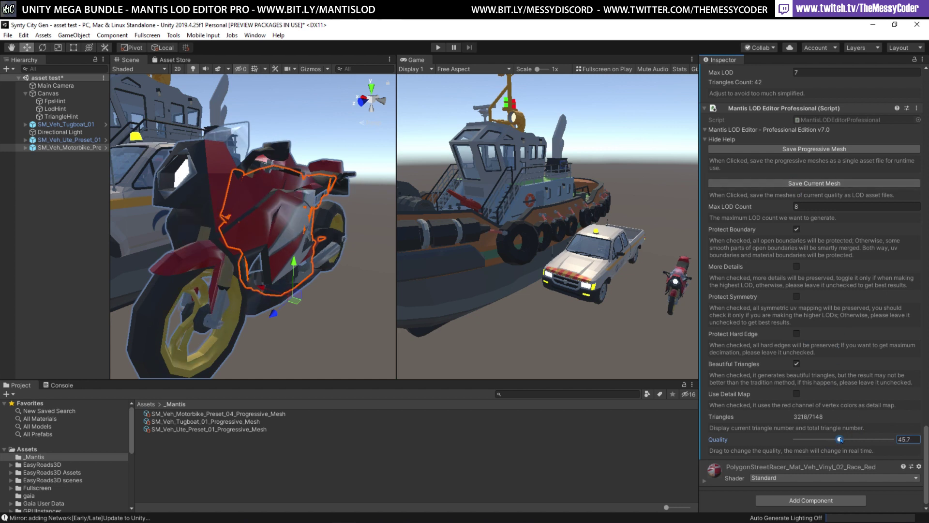
{"action": "left_click_drag", "start_coordinate": [841, 439], "coordinate": [924, 441]}
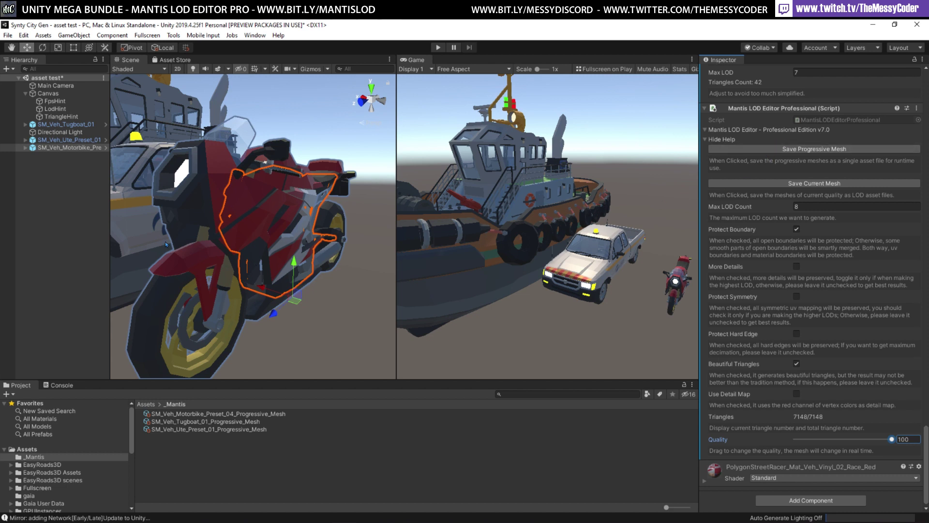
{"action": "mouse_move", "coordinate": [213, 223]}
{"action": "left_mouse_down", "text": "alt"}
{"action": "mouse_move", "coordinate": [203, 223]}
{"action": "mouse_move", "coordinate": [227, 224]}
{"action": "mouse_move", "coordinate": [199, 211]}
{"action": "mouse_move", "coordinate": [216, 213]}
{"action": "left_mouse_up", "text": "alt"}
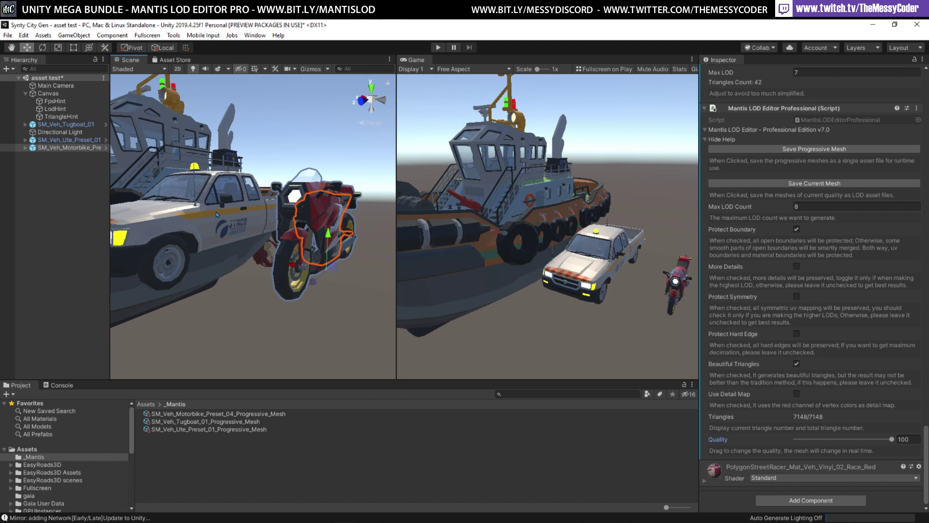
Load the tugboat mesh into the Mantis LOD Editor Standalone and orbit it
{"action": "key", "text": "alt+Tab"}
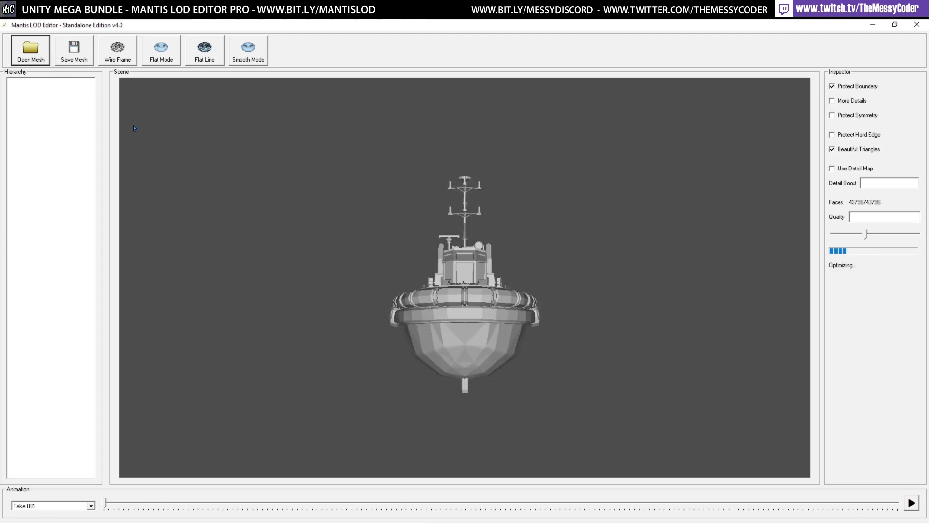
{"action": "left_click_drag", "start_coordinate": [151, 190], "coordinate": [430, 261]}
{"action": "left_click_drag", "start_coordinate": [365, 280], "coordinate": [293, 342]}
Isolate the SteeringWheel_04 part and preview simplifying it before restoring full quality
{"action": "left_click", "coordinate": [60, 215]}
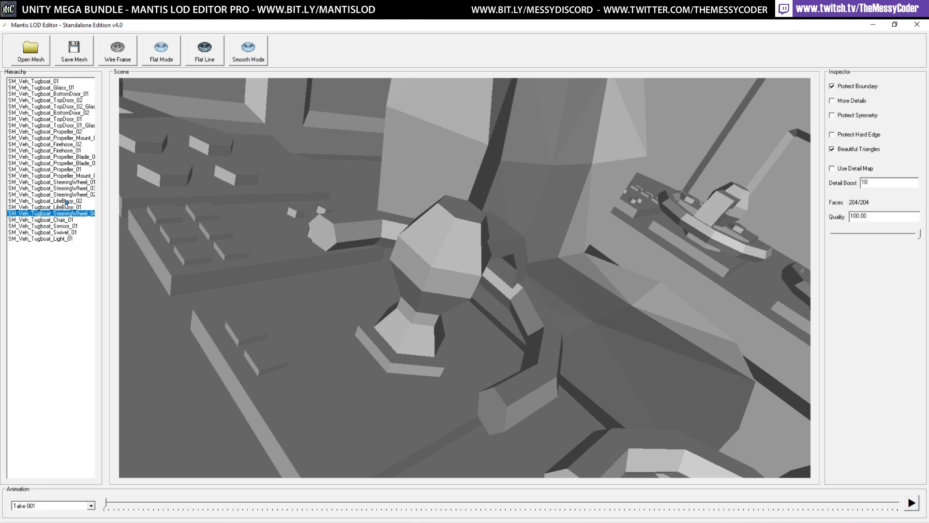
{"action": "mouse_move", "coordinate": [920, 237]}
{"action": "left_mouse_down"}
{"action": "mouse_move", "coordinate": [877, 234]}
{"action": "mouse_move", "coordinate": [922, 238]}
{"action": "left_mouse_up"}
{"action": "scroll", "coordinate": [543, 266], "scroll_direction": "down", "scroll_amount": 3}
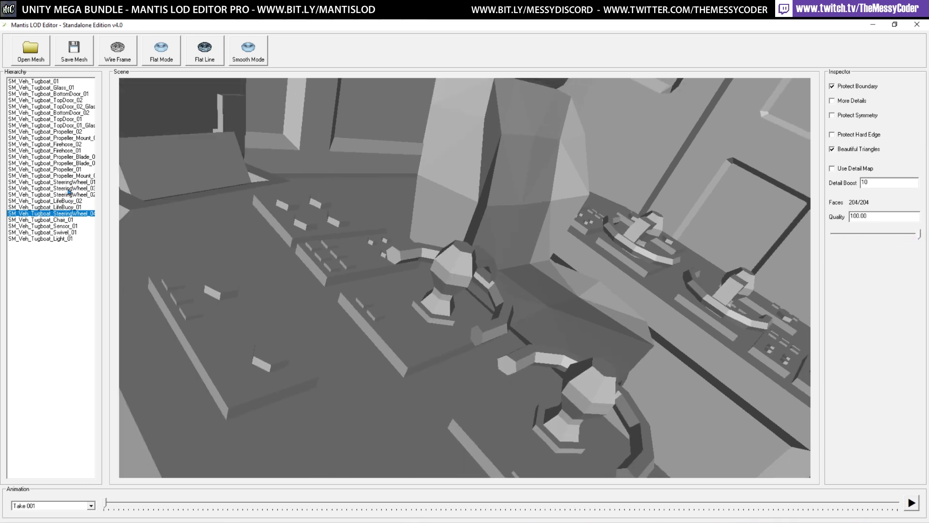
Select SM_Veh_Tugboat_01 to show the whole boat and enable Protect Hard Edge
{"action": "left_click", "coordinate": [57, 83]}
{"action": "left_click_drag", "start_coordinate": [571, 335], "coordinate": [514, 283]}
{"action": "scroll", "coordinate": [514, 282], "scroll_direction": "up", "scroll_amount": 3}
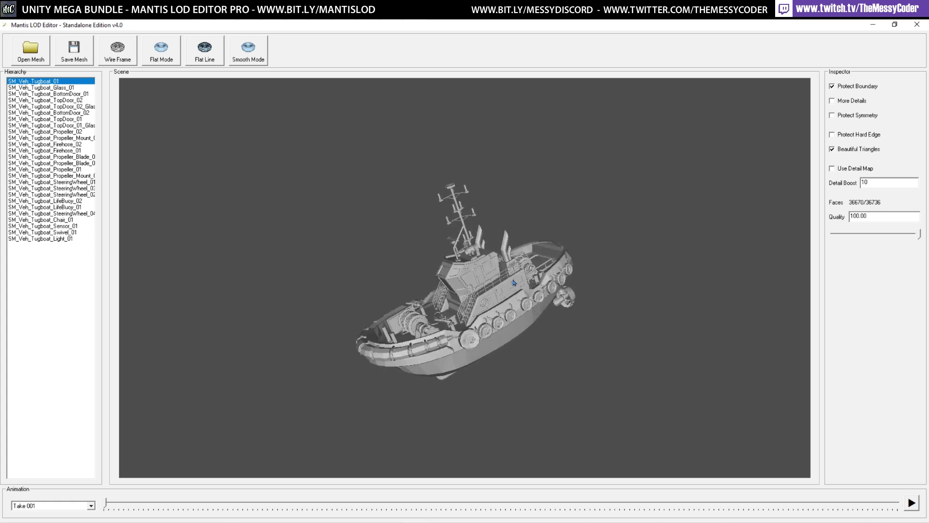
{"action": "left_click", "coordinate": [831, 135]}
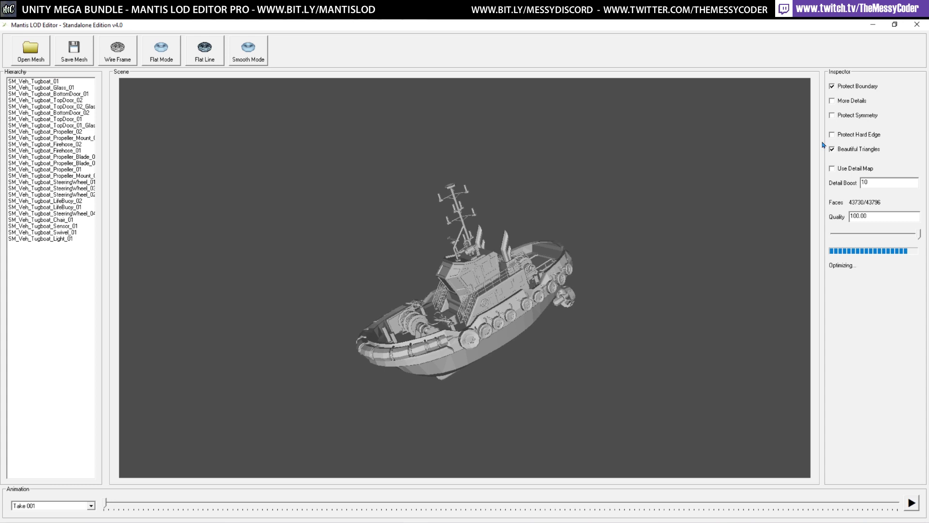
Try Use Detail Map on the tugboat, then turn it off again, orbiting between changes
{"action": "left_click_drag", "start_coordinate": [570, 257], "coordinate": [419, 285]}
{"action": "left_click", "coordinate": [831, 168]}
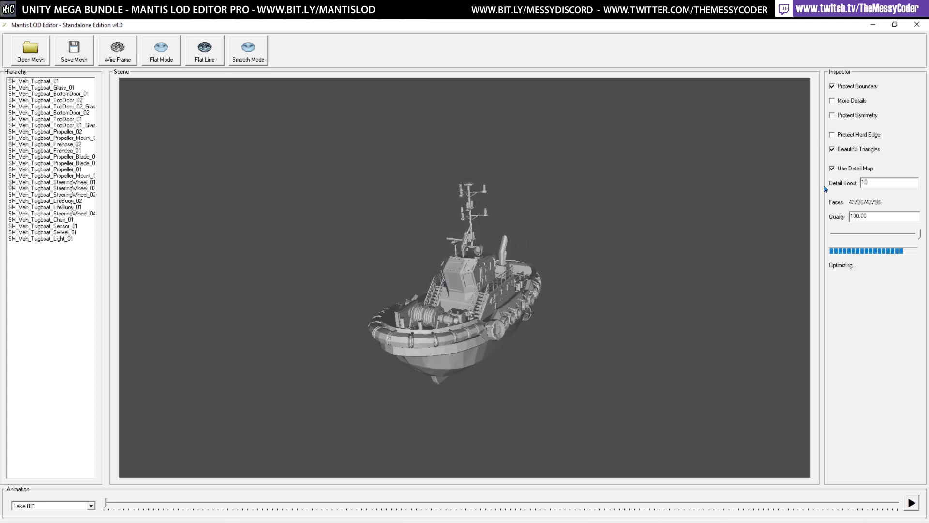
{"action": "left_click_drag", "start_coordinate": [530, 327], "coordinate": [442, 324]}
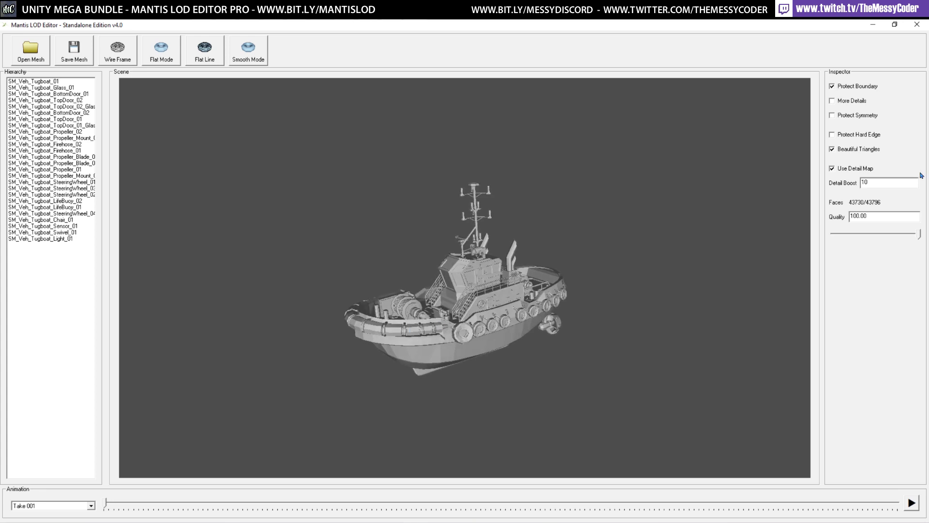
{"action": "left_click", "coordinate": [832, 168]}
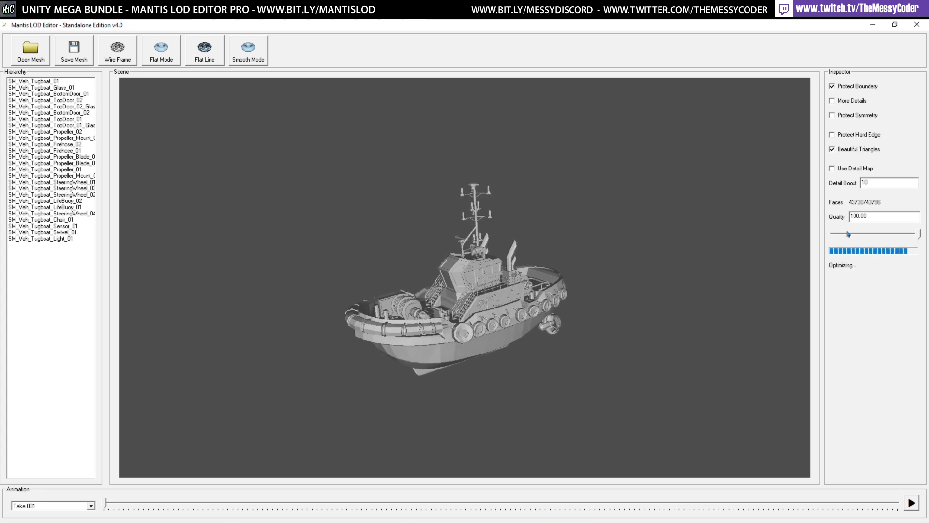
{"action": "left_click_drag", "start_coordinate": [563, 264], "coordinate": [219, 139]}
Cycle through Flat Mode, Flat Line and Smooth Mode, ending on Wire Frame display
{"action": "left_click", "coordinate": [160, 57]}
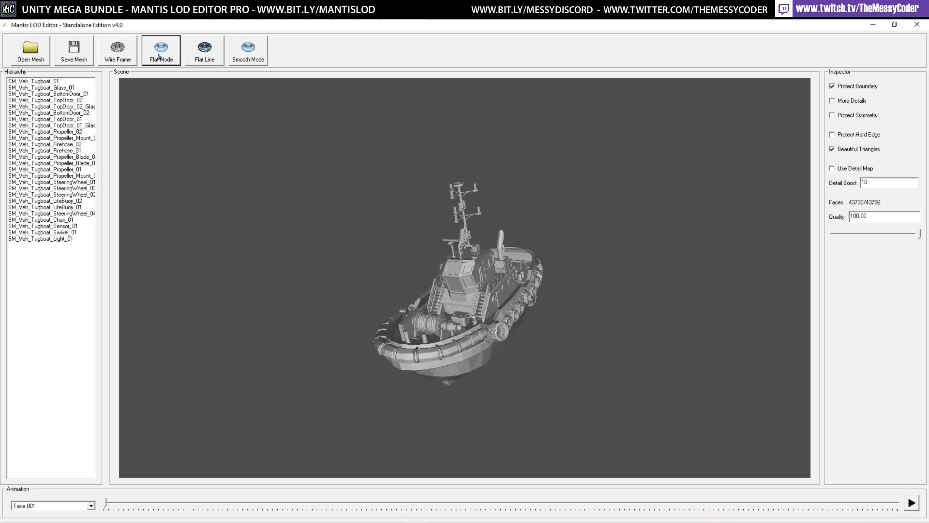
{"action": "left_click_drag", "start_coordinate": [542, 344], "coordinate": [295, 85]}
{"action": "left_click", "coordinate": [205, 51]}
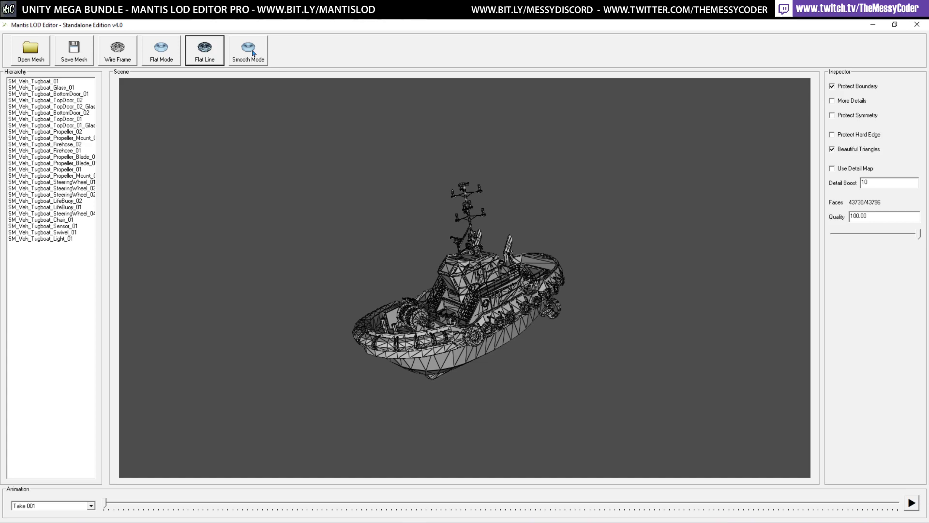
{"action": "left_click", "coordinate": [236, 60]}
{"action": "left_click", "coordinate": [203, 60]}
{"action": "left_click", "coordinate": [237, 61]}
{"action": "left_click", "coordinate": [117, 57]}
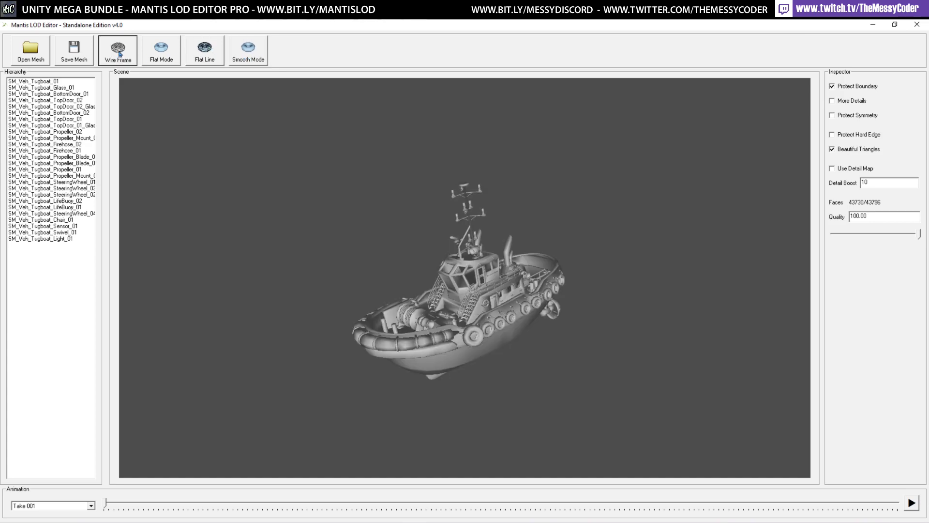
{"action": "scroll", "coordinate": [334, 254], "scroll_direction": "up", "scroll_amount": 5}
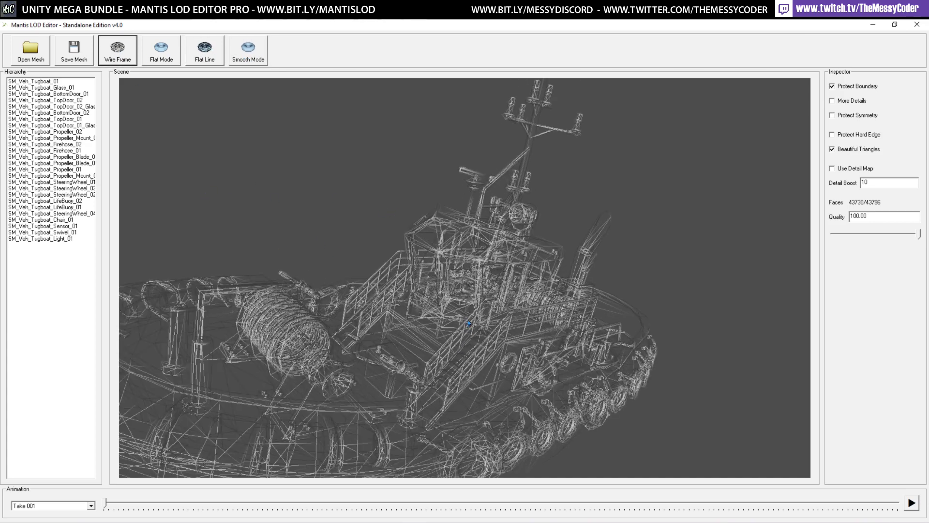
{"action": "left_click_drag", "start_coordinate": [433, 294], "coordinate": [435, 261]}
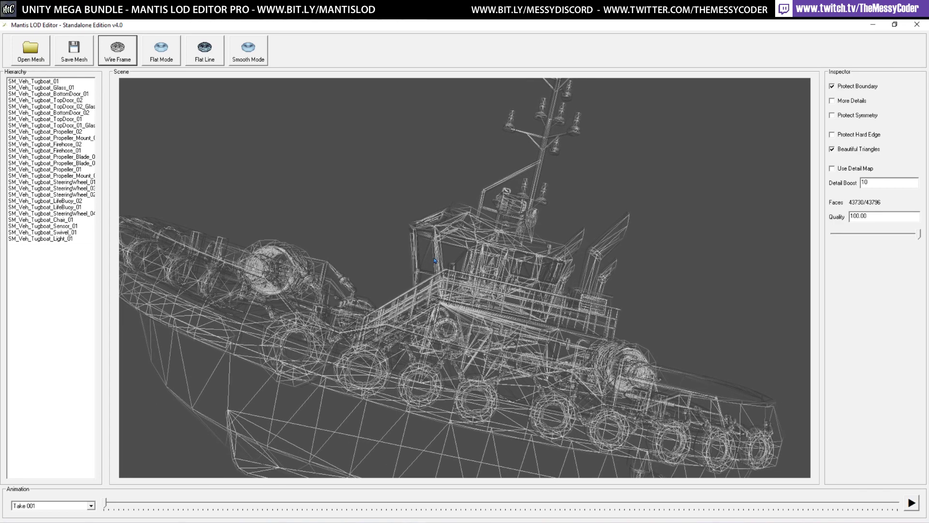
Compare the wireframe tugboat at Quality 20 and 60, then restore Quality 100
{"action": "left_click", "coordinate": [860, 237]}
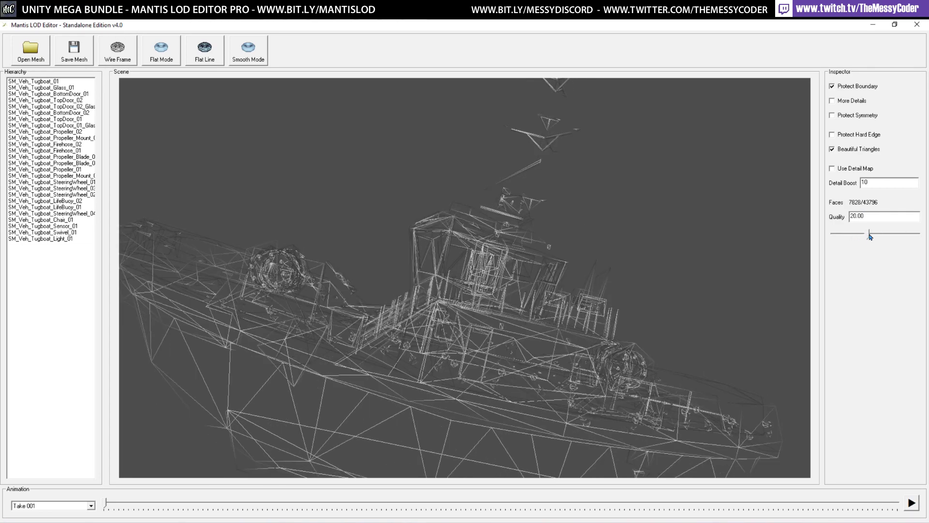
{"action": "left_click", "coordinate": [877, 237]}
{"action": "left_click_drag", "start_coordinate": [880, 237], "coordinate": [928, 237]}
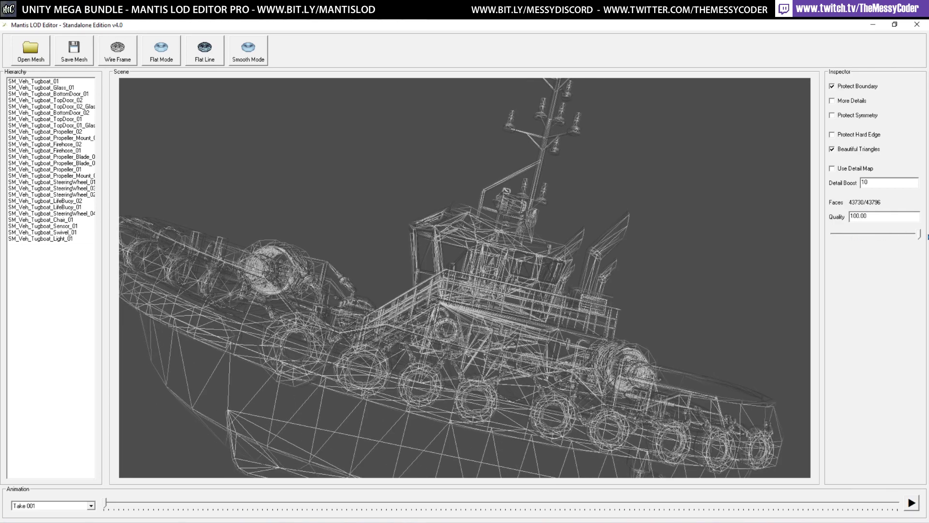
{"action": "left_click_drag", "start_coordinate": [366, 238], "coordinate": [387, 303]}
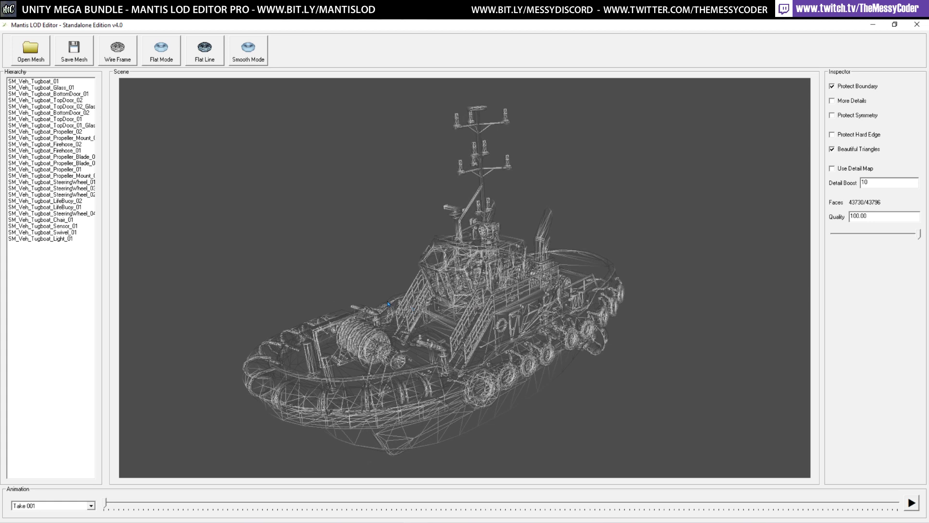